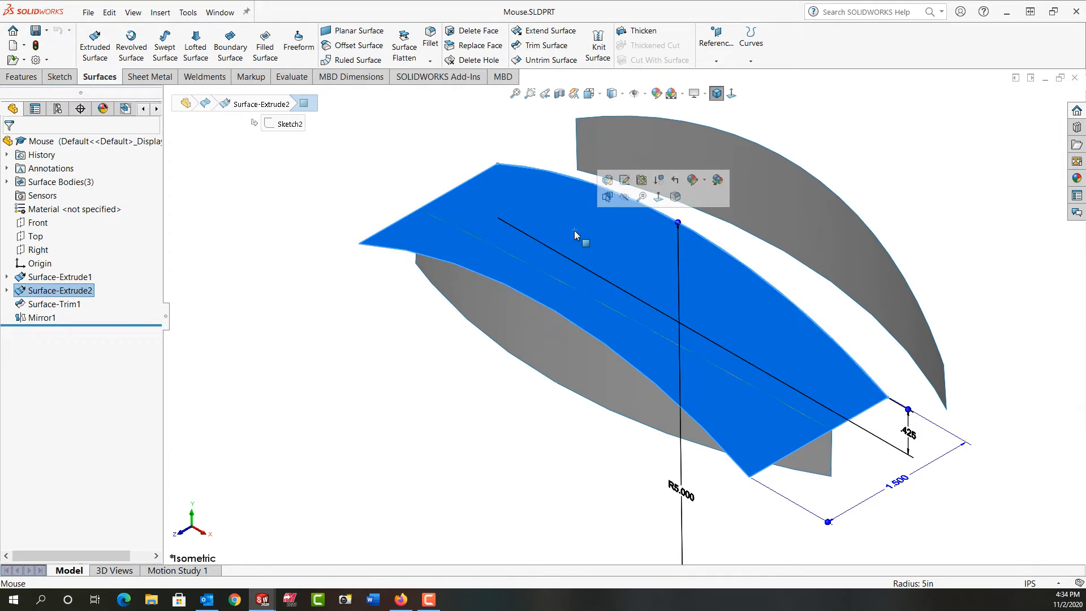
Step: Hide the curved surface lying across the two side walls, leaving only the side surfaces displayed
click(625, 196)
click(316, 300)
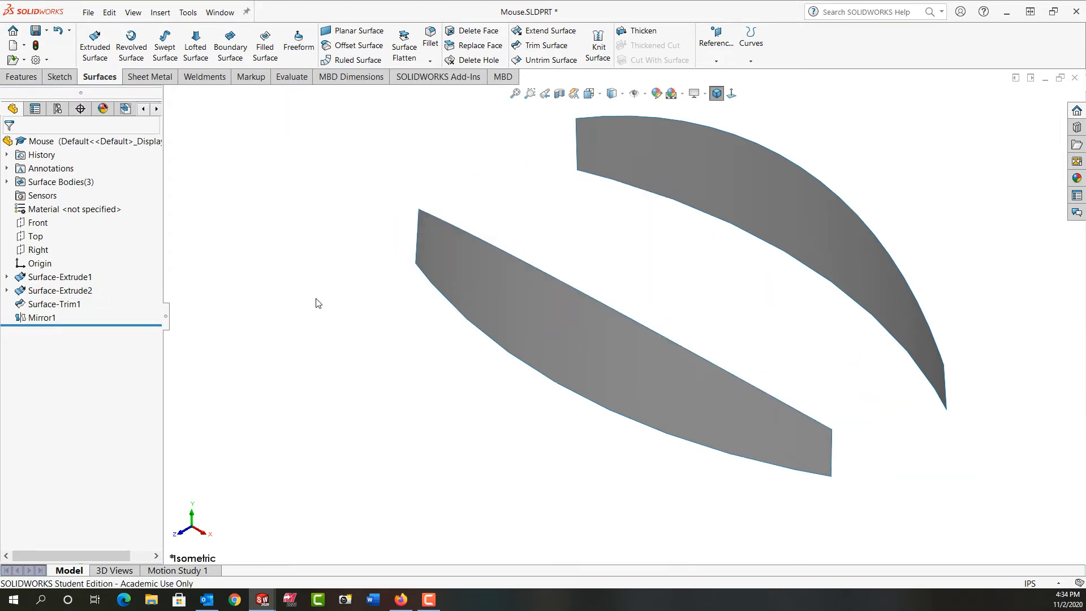
scroll(740, 234, up, 2)
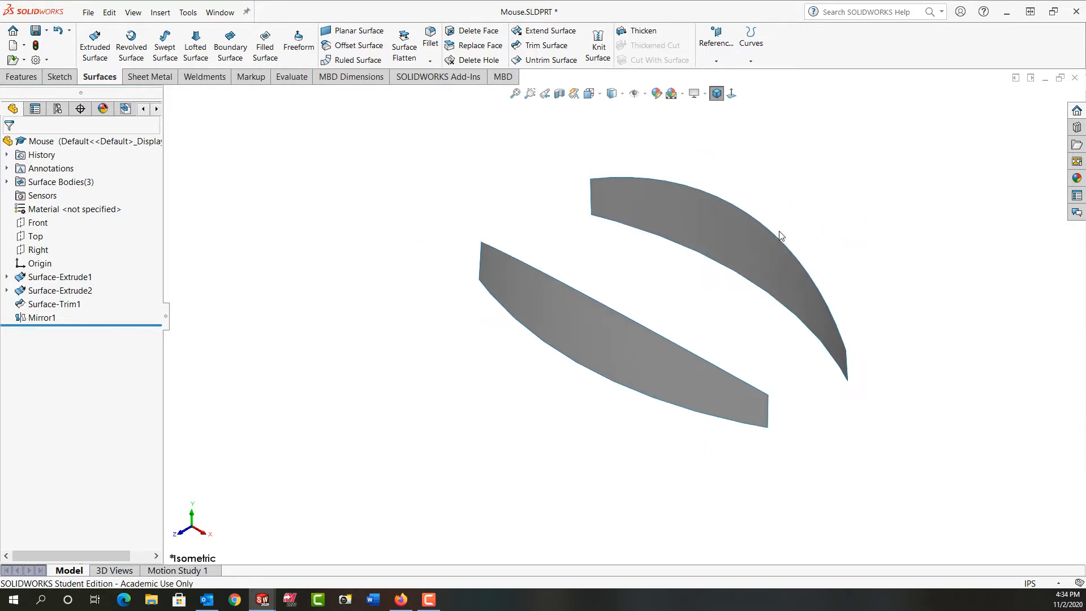
scroll(779, 232, down, 1)
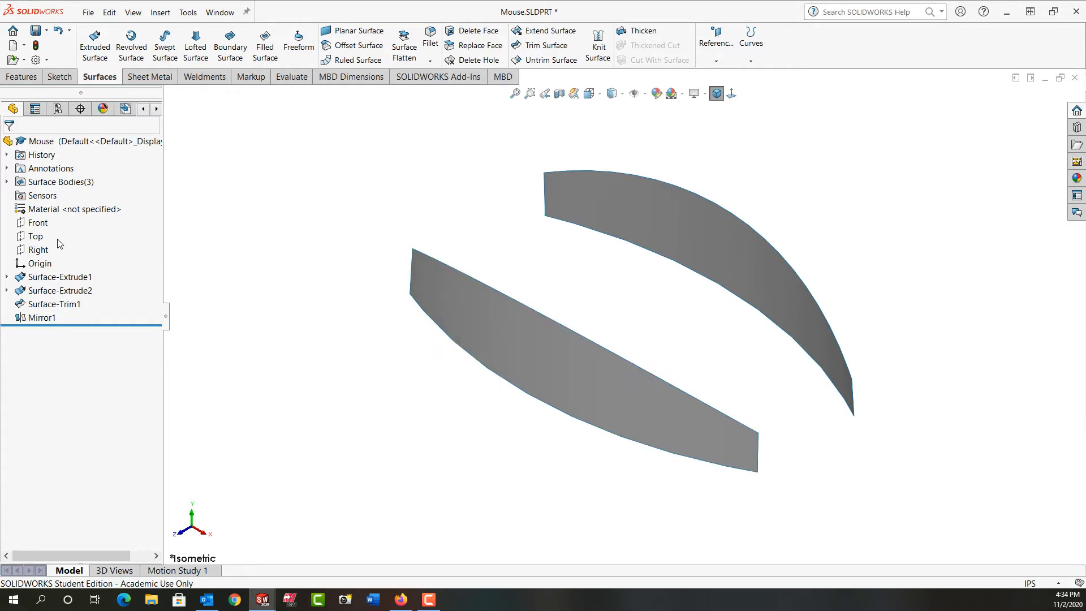
Step: On the Top plane, sketch a three-point arc bulging outward between the side walls' lower corners at the origin end, radius about 1.14 in
click(35, 236)
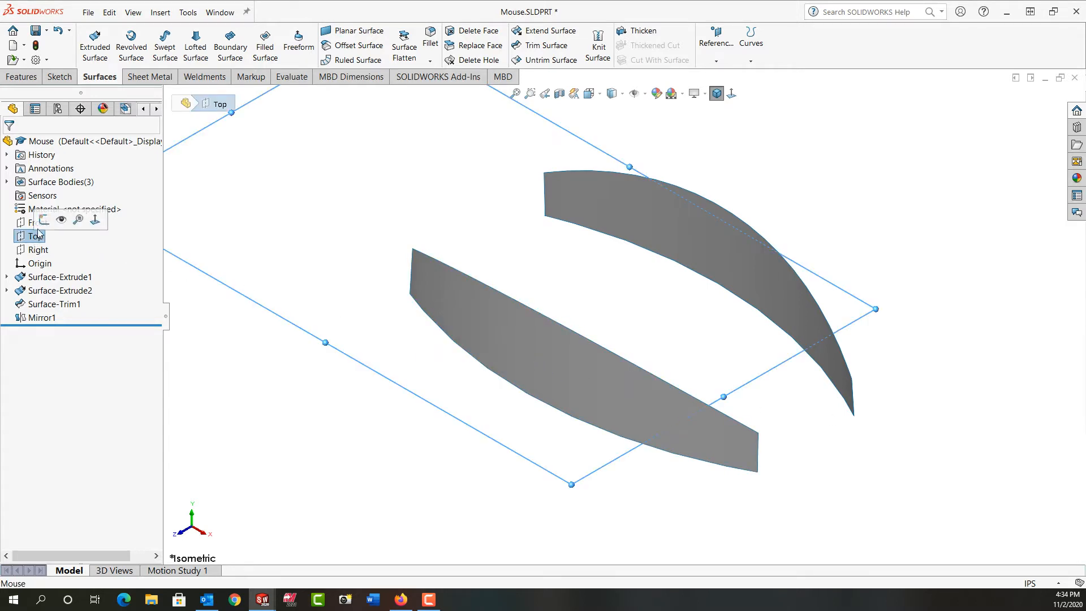
click(41, 216)
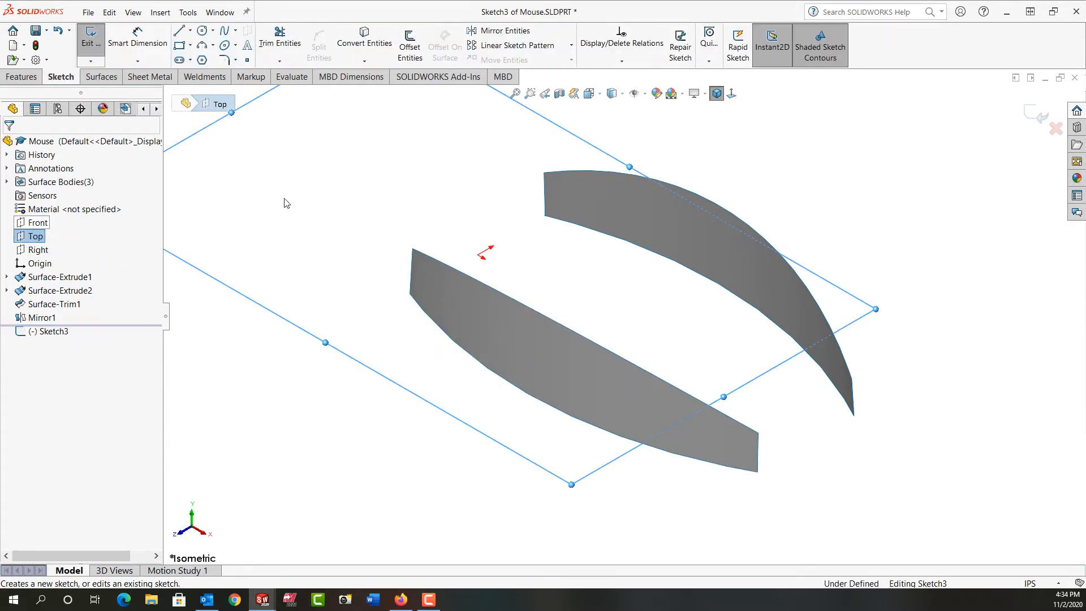
click(732, 95)
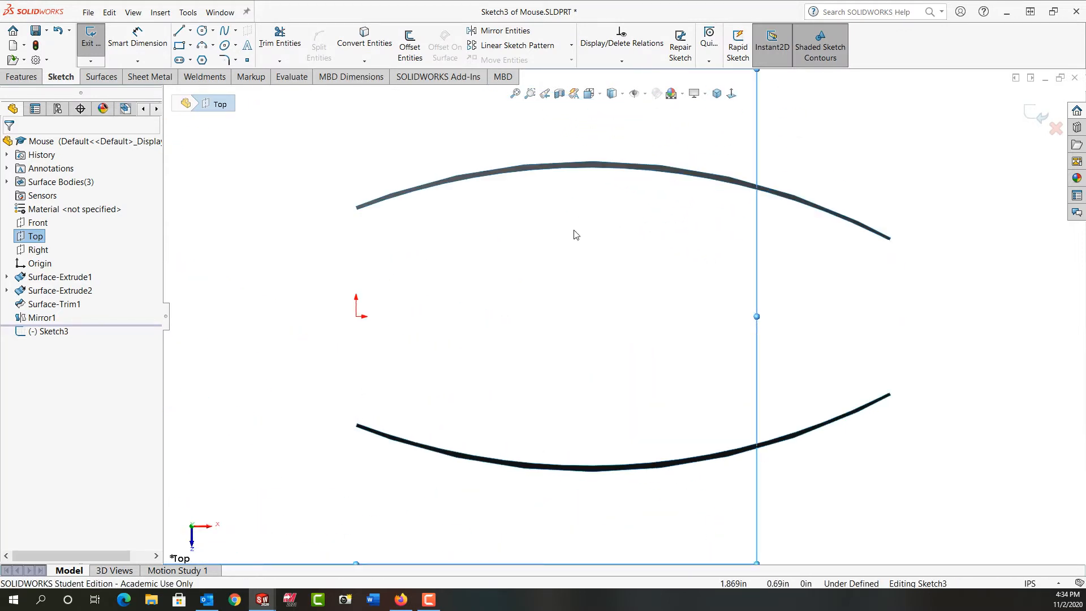
click(201, 47)
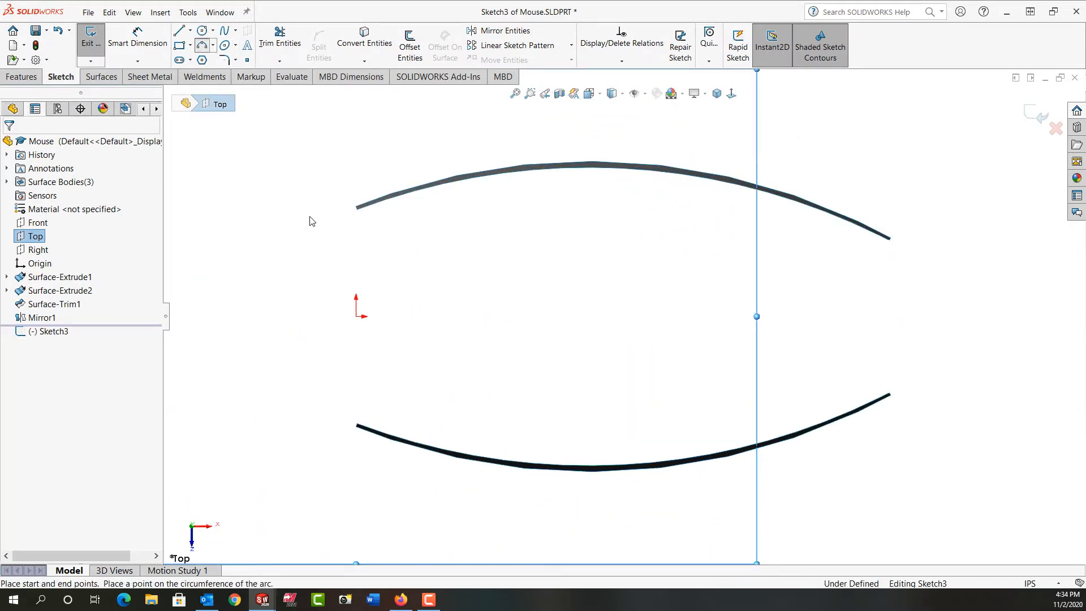
middle_drag(419, 266, 397, 155)
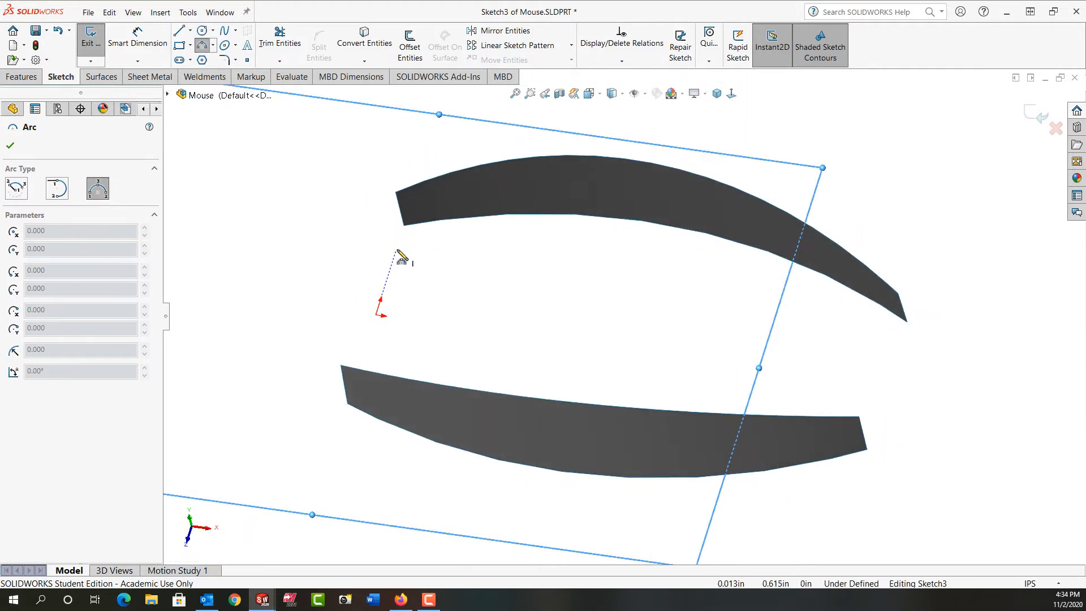
click(404, 225)
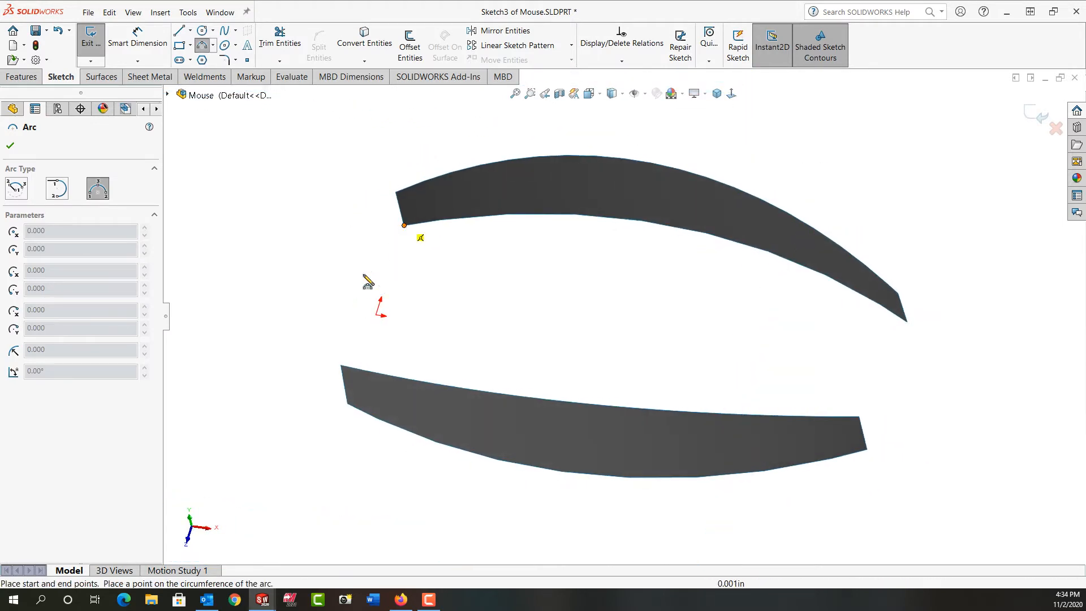
click(347, 405)
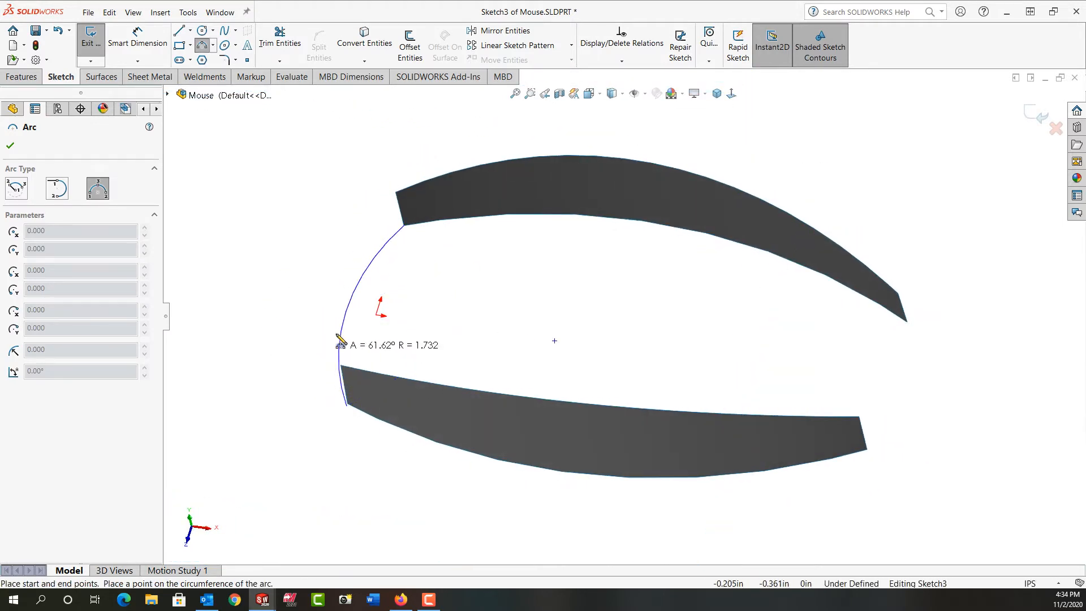
click(324, 309)
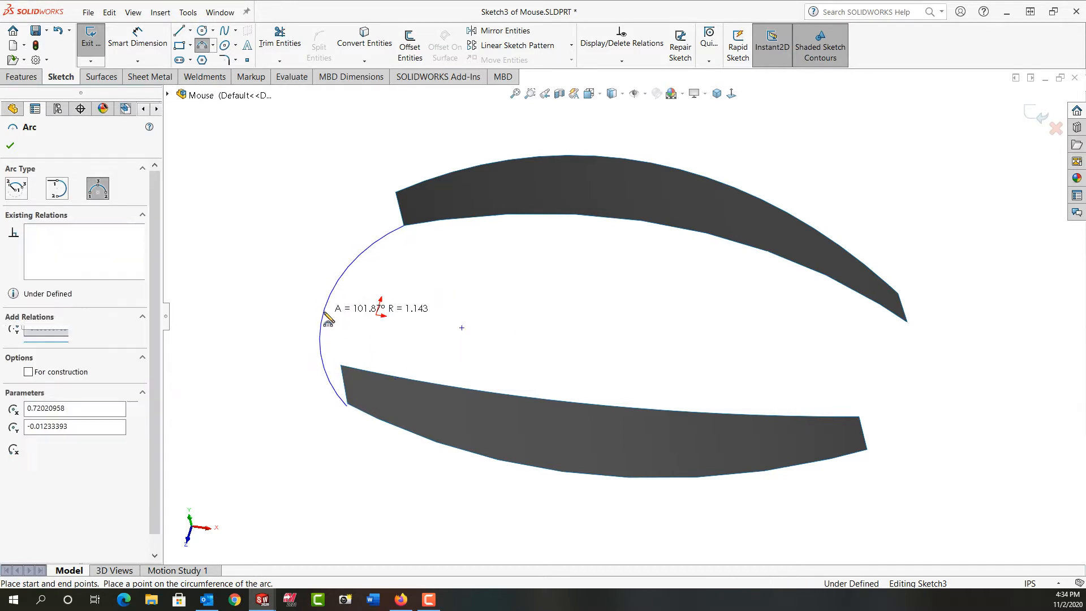
Step: Sketch a second outward three-point arc between the side walls' lower corners at the end away from the origin, radius about 0.79 in
click(866, 450)
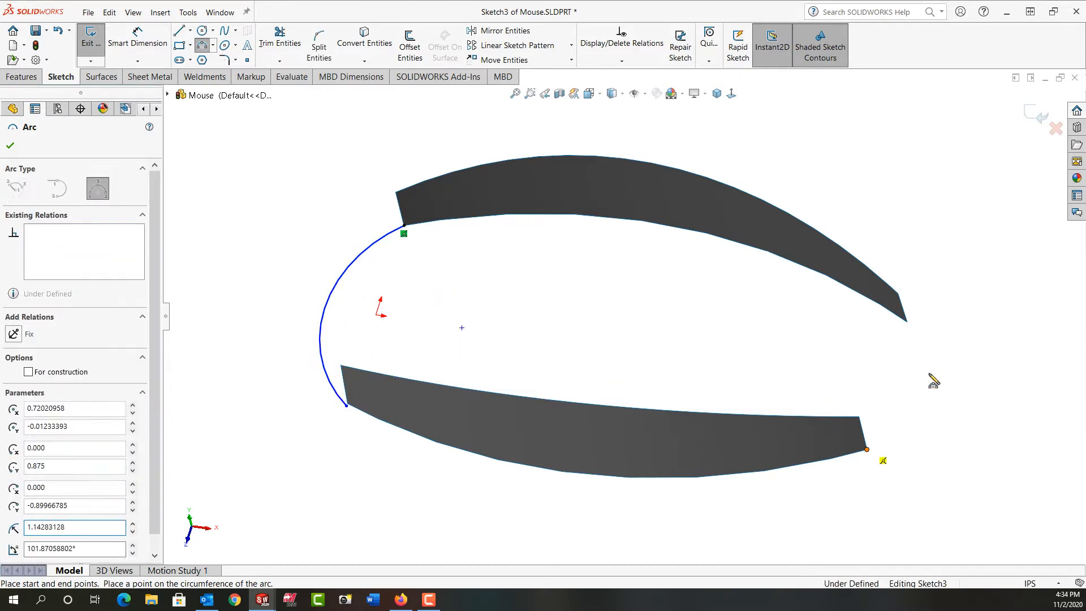
click(907, 322)
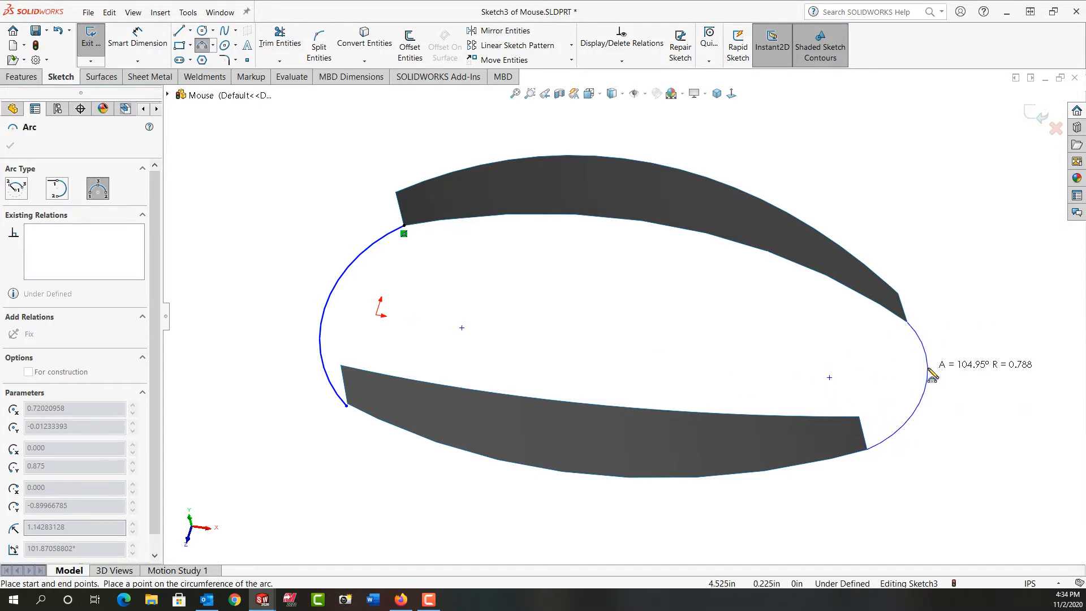
click(932, 374)
key(Escape)
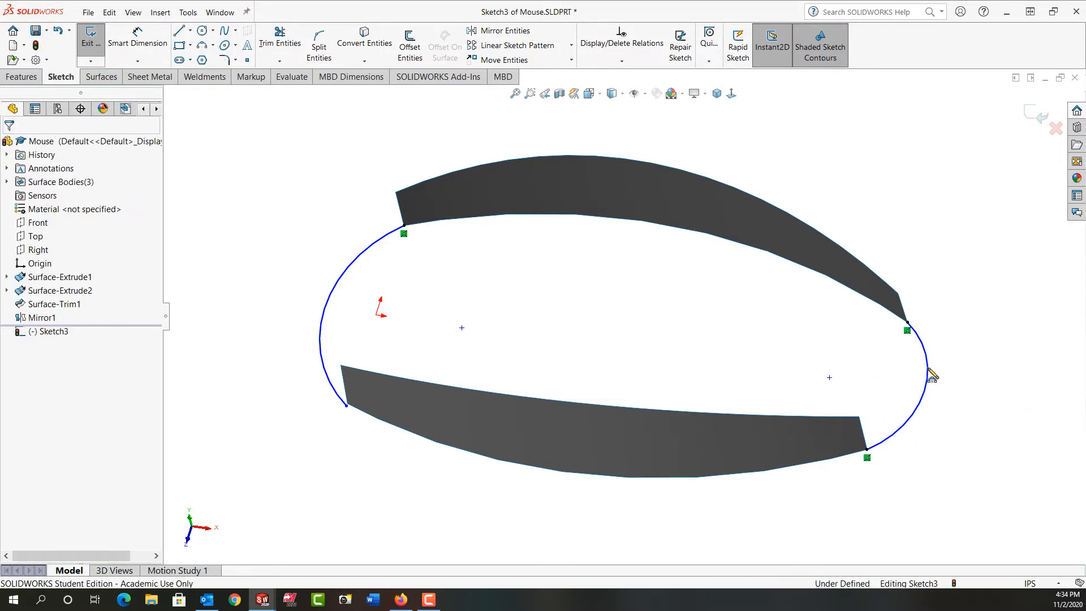
Step: Make the arc at the end away from the origin tangent to the lower edge of the adjoining side surface
click(904, 441)
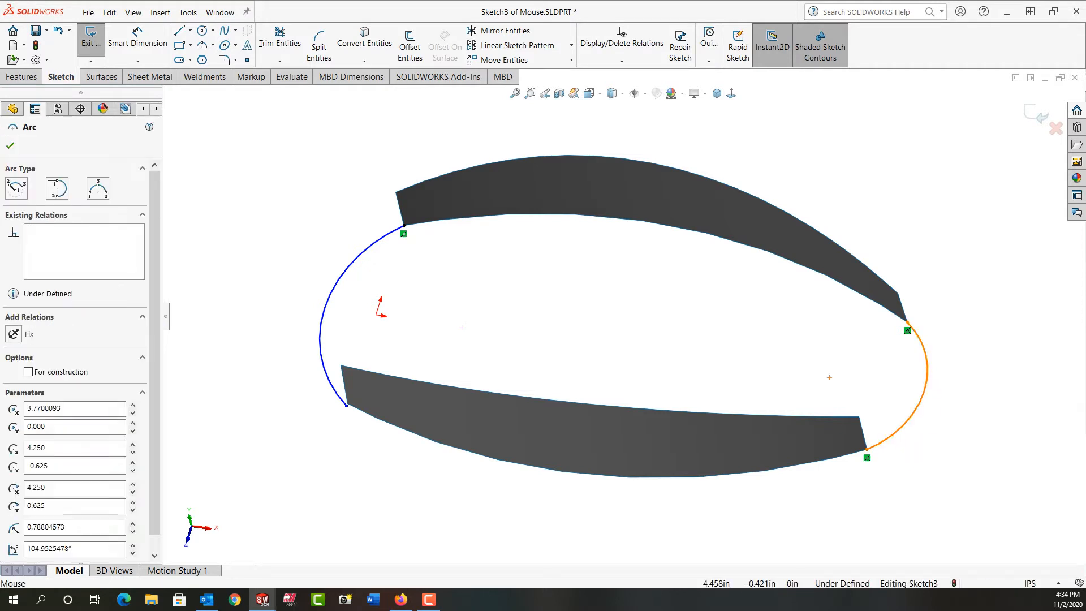
ctrl+click(831, 463)
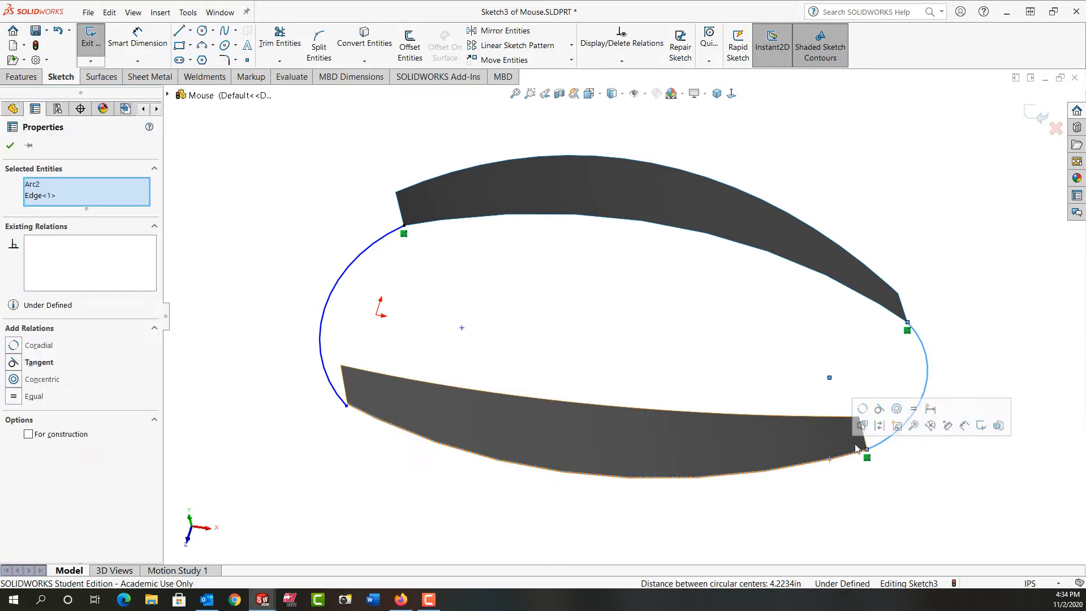
click(879, 408)
click(989, 472)
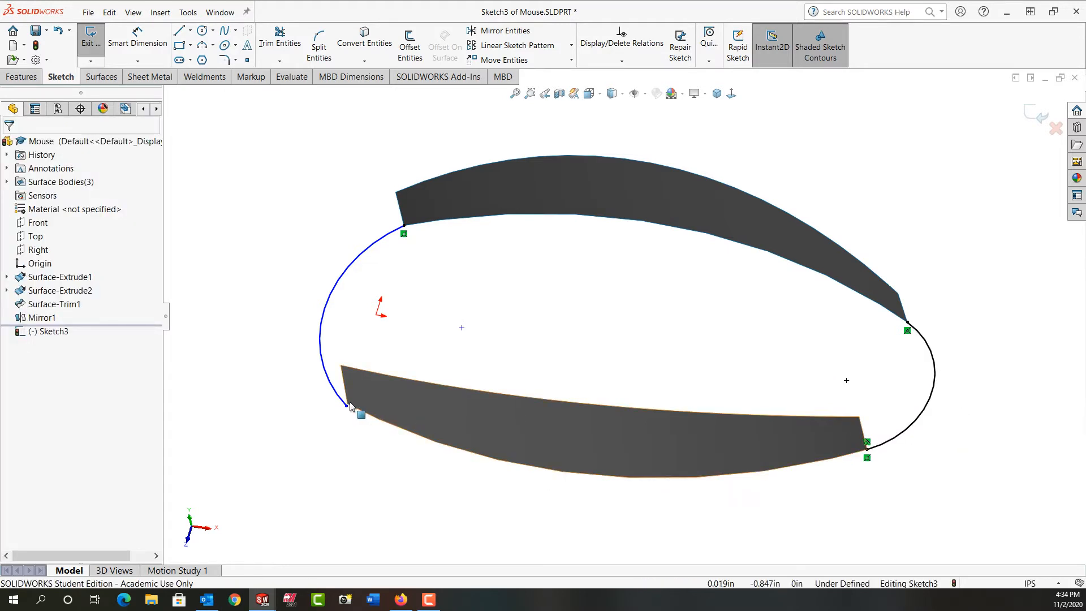
Step: Make the loose endpoint of the origin-end arc coincident with the lower corner vertex of the side surface
scroll(351, 406, down, 3)
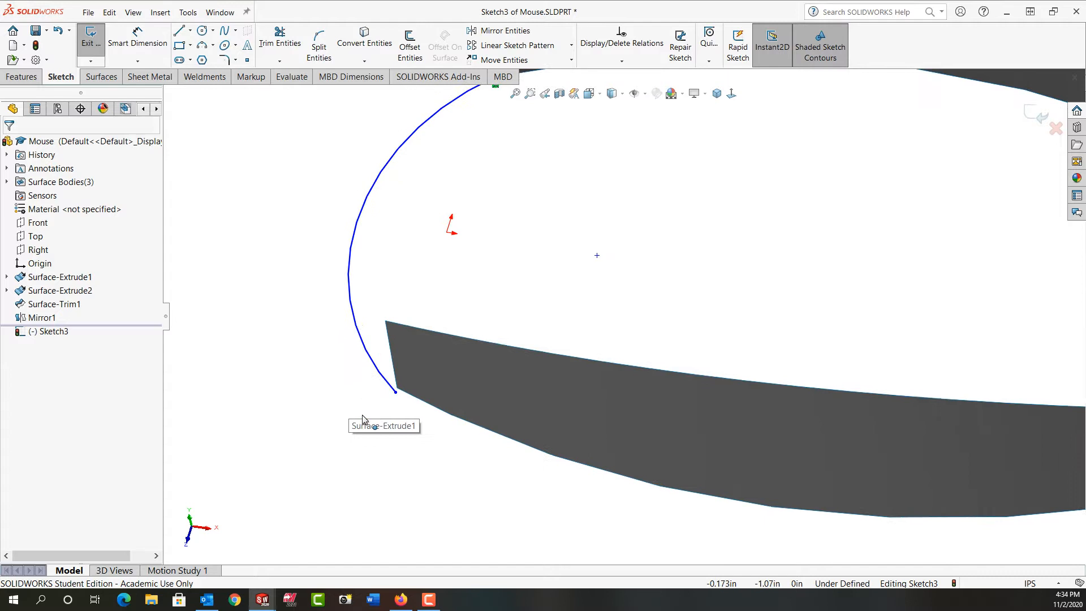
click(397, 391)
ctrl+click(396, 392)
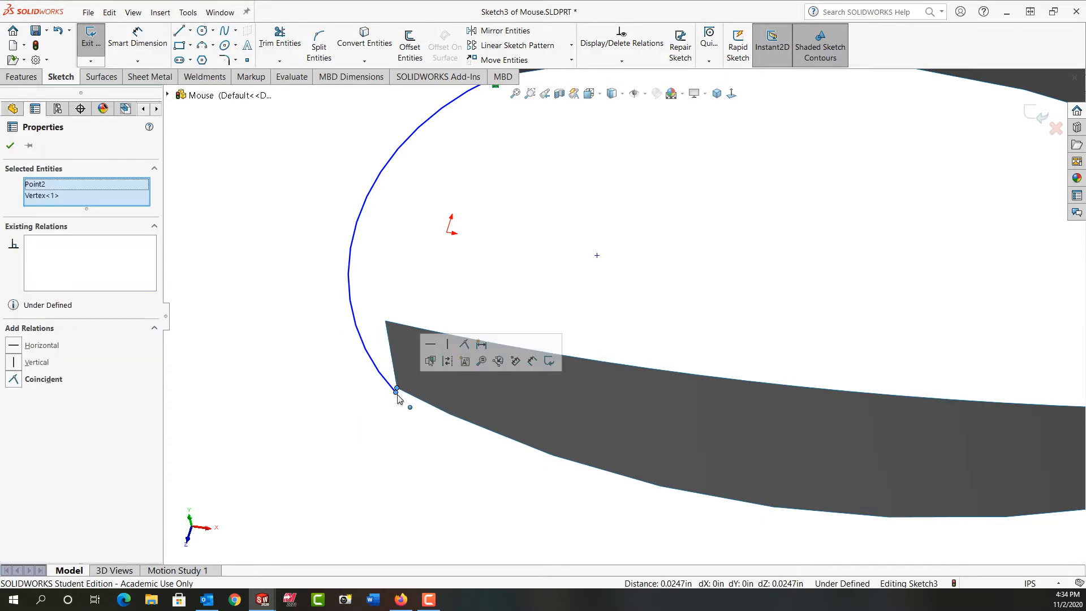
click(468, 346)
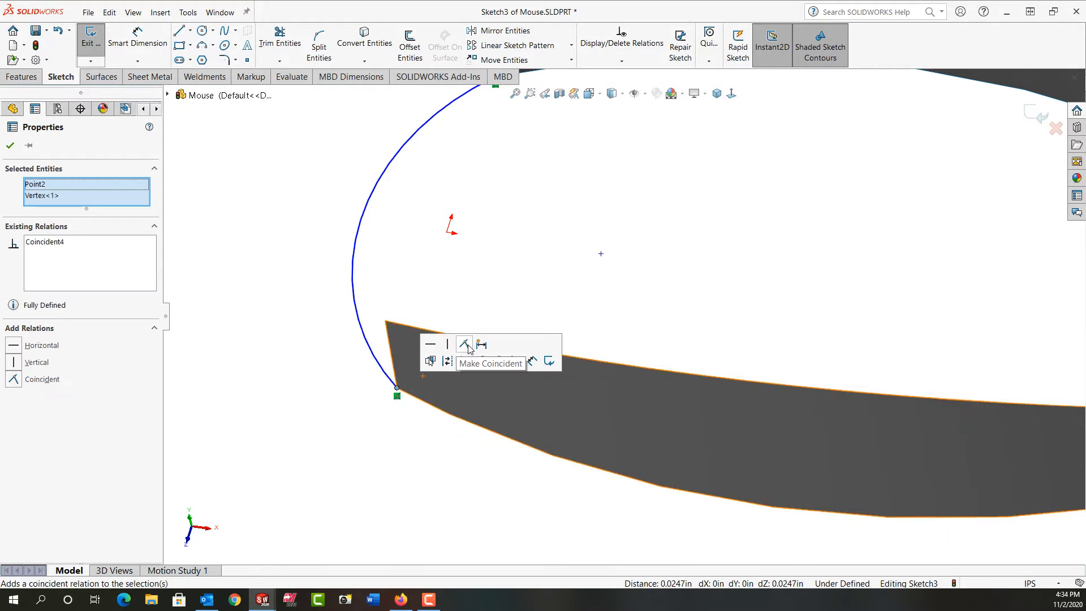
click(443, 436)
Step: Make the origin-end arc tangent to the side surface's lower edge and finish the sketch
click(474, 429)
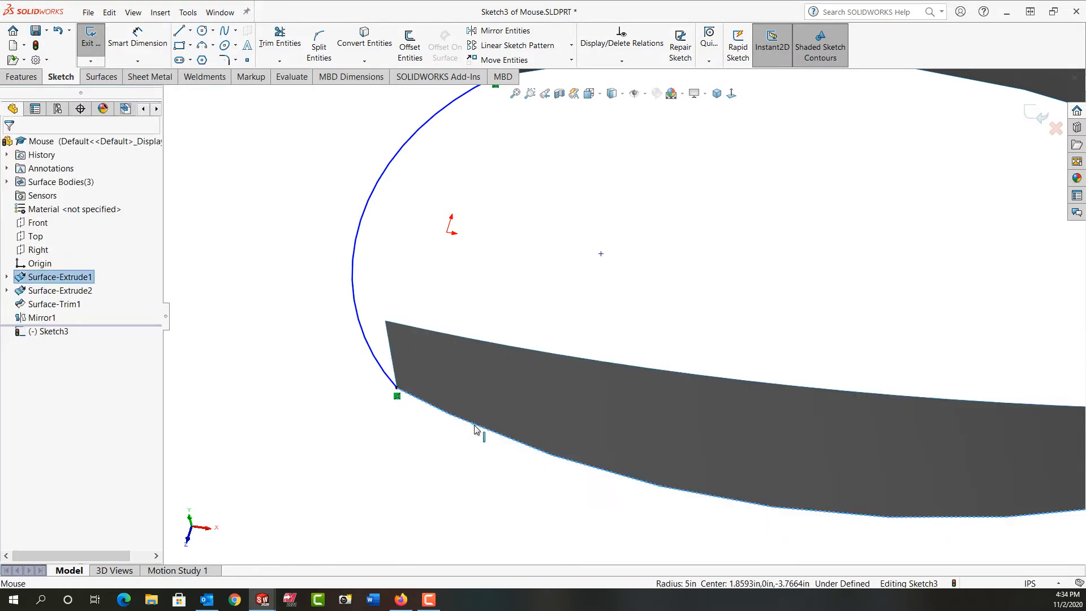
ctrl+click(378, 368)
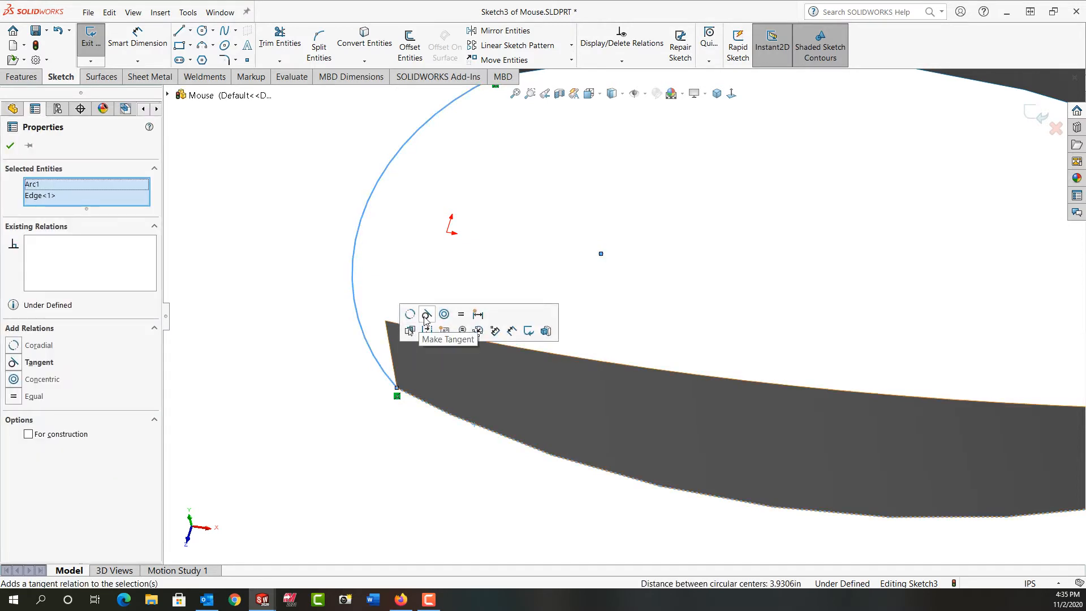
click(425, 316)
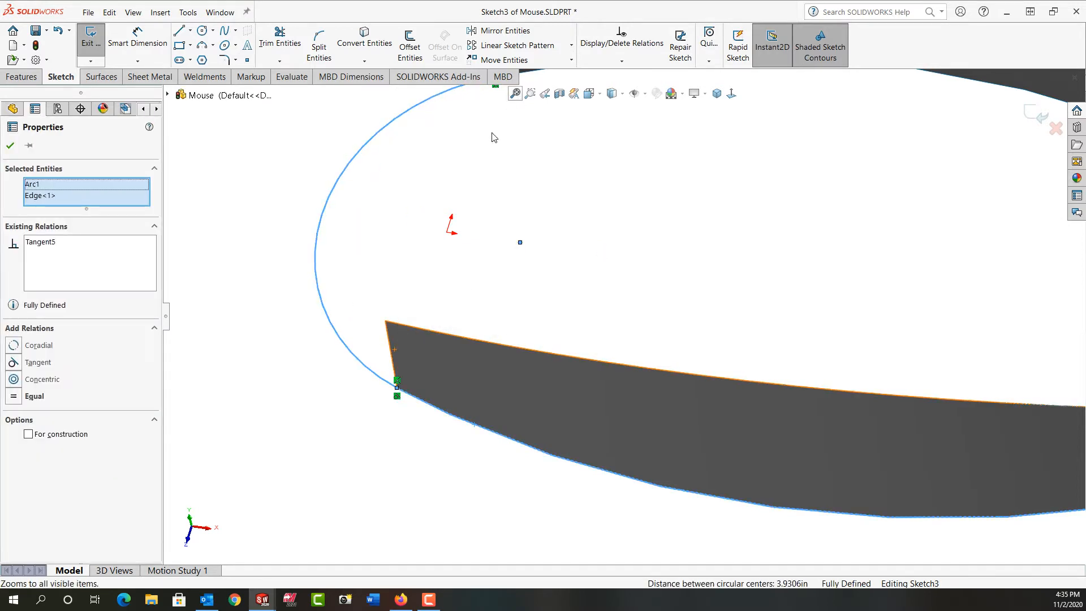
click(515, 94)
click(286, 205)
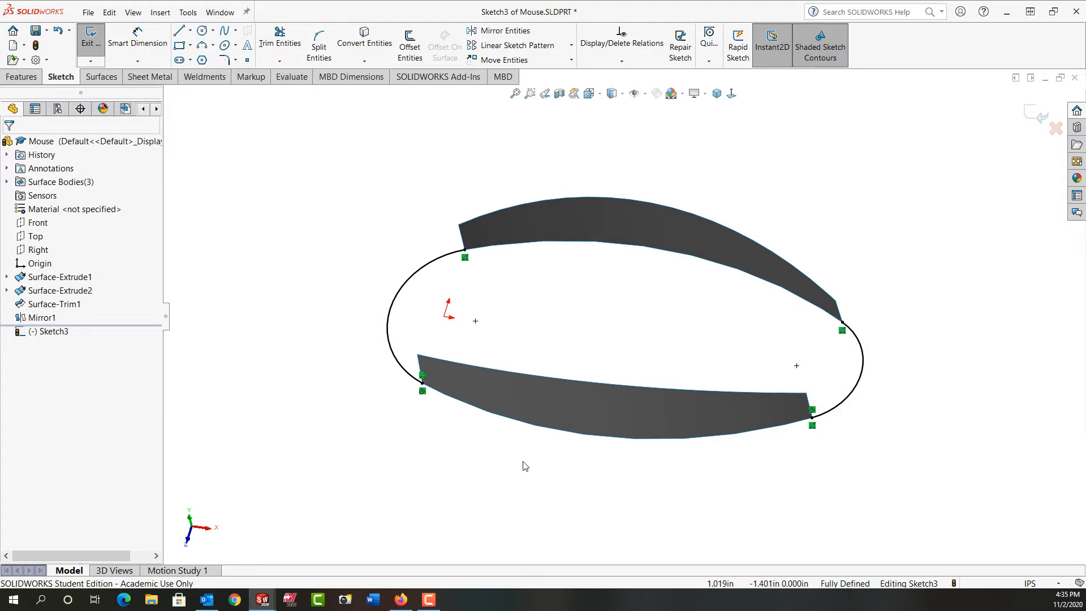
click(1037, 107)
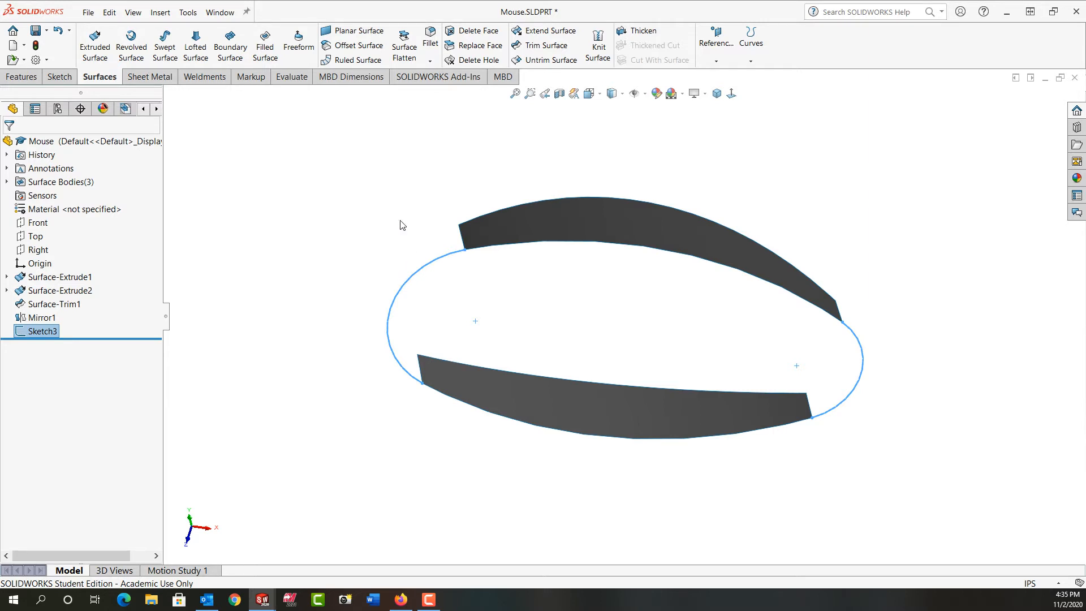
Step: Start a new 3D sketch for the upper end curves of the mouse body
click(60, 77)
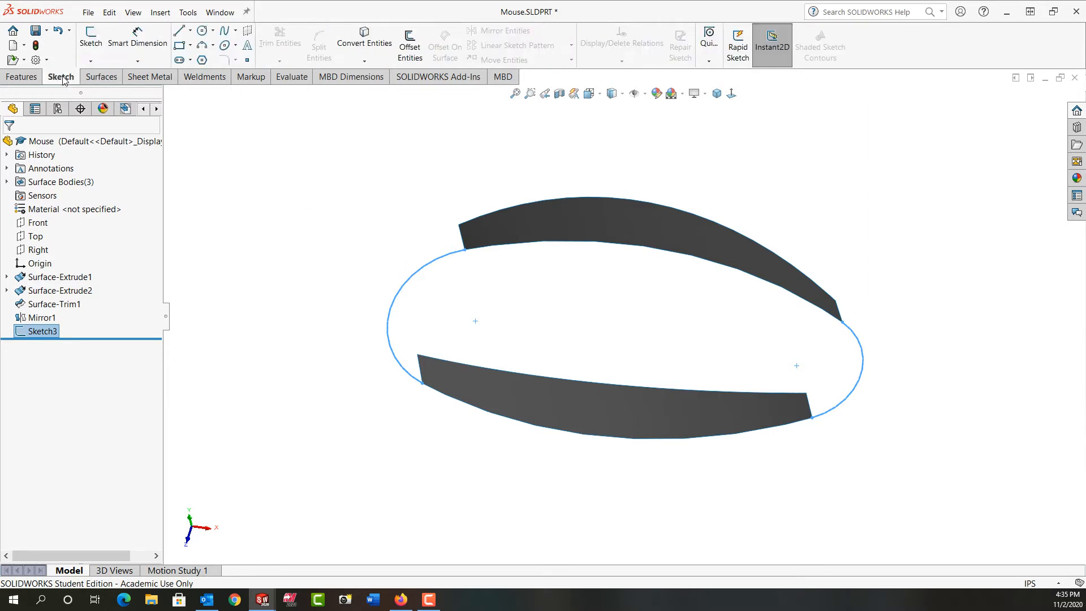
click(91, 61)
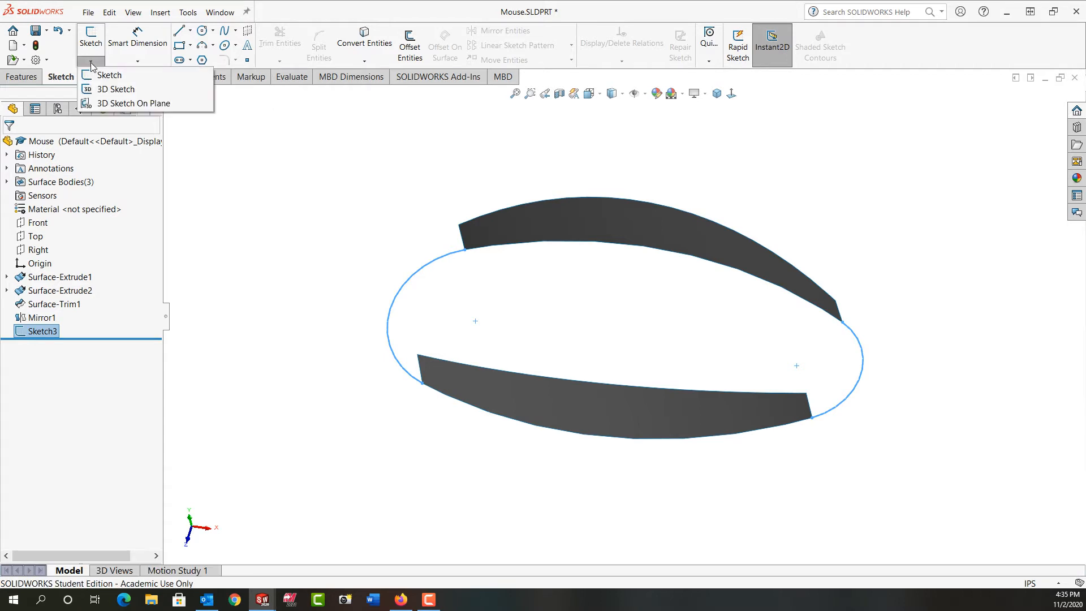
click(120, 89)
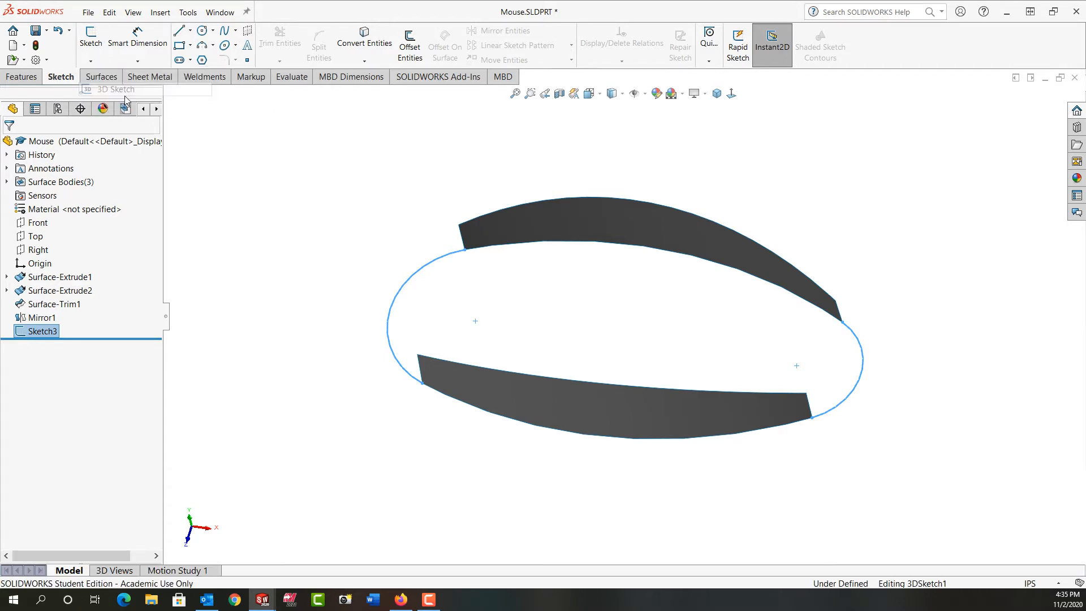
click(202, 47)
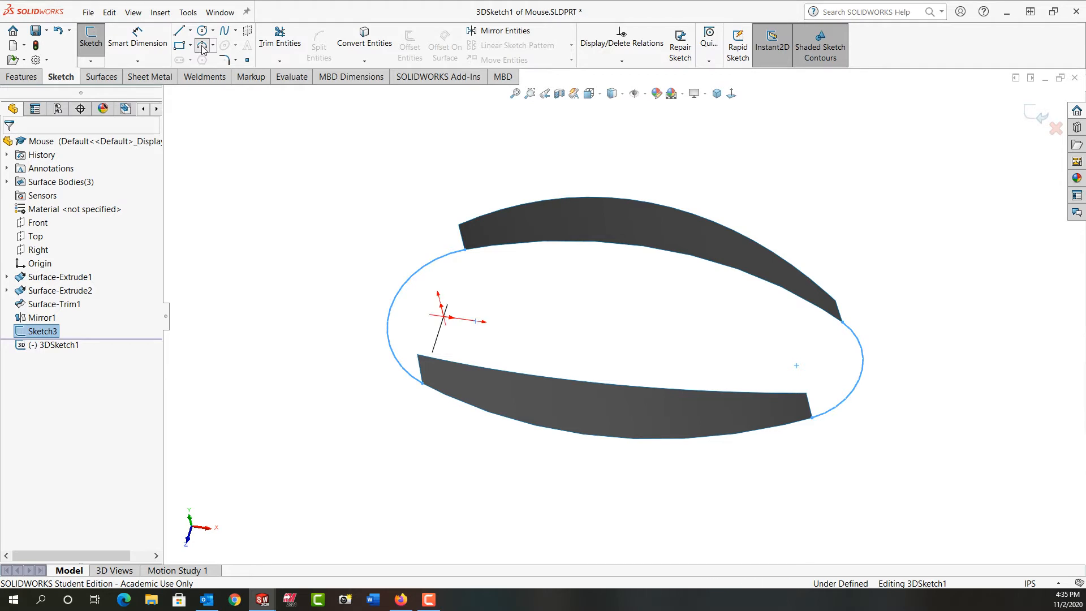
click(459, 225)
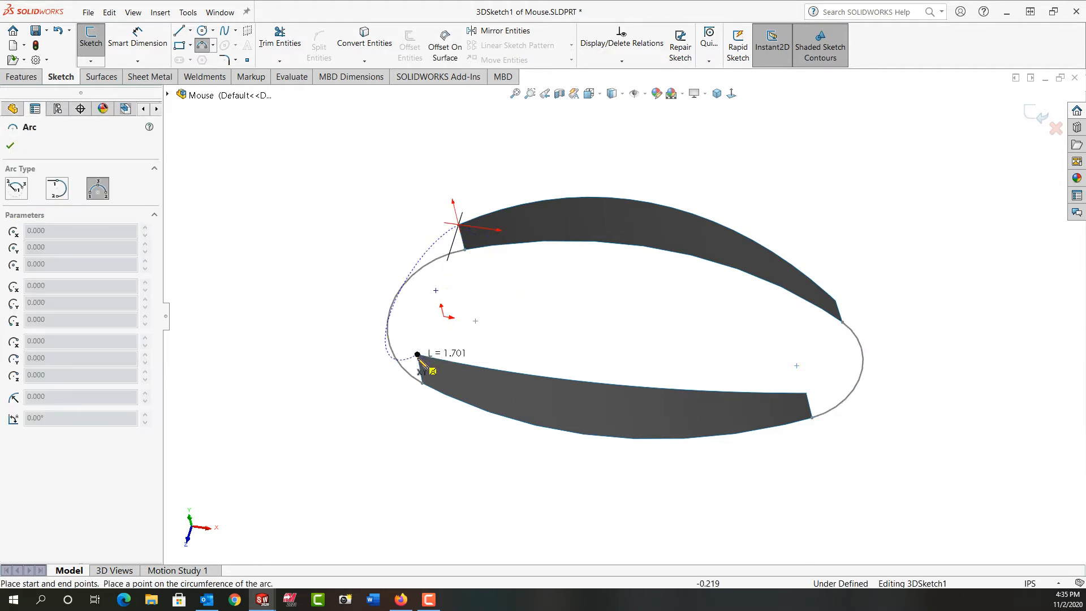
click(418, 355)
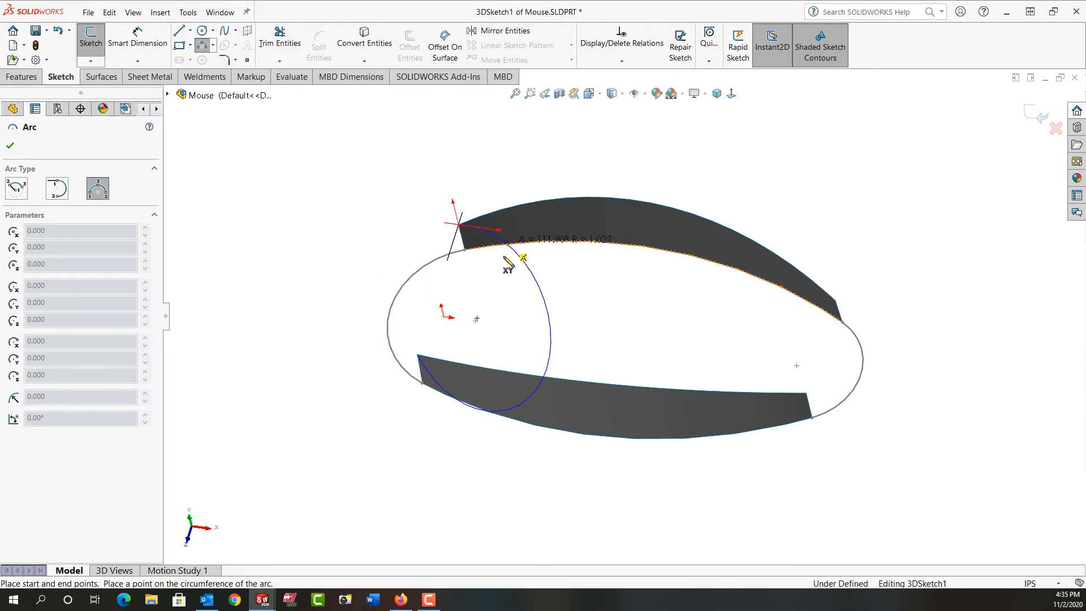
middle_drag(468, 269, 517, 217)
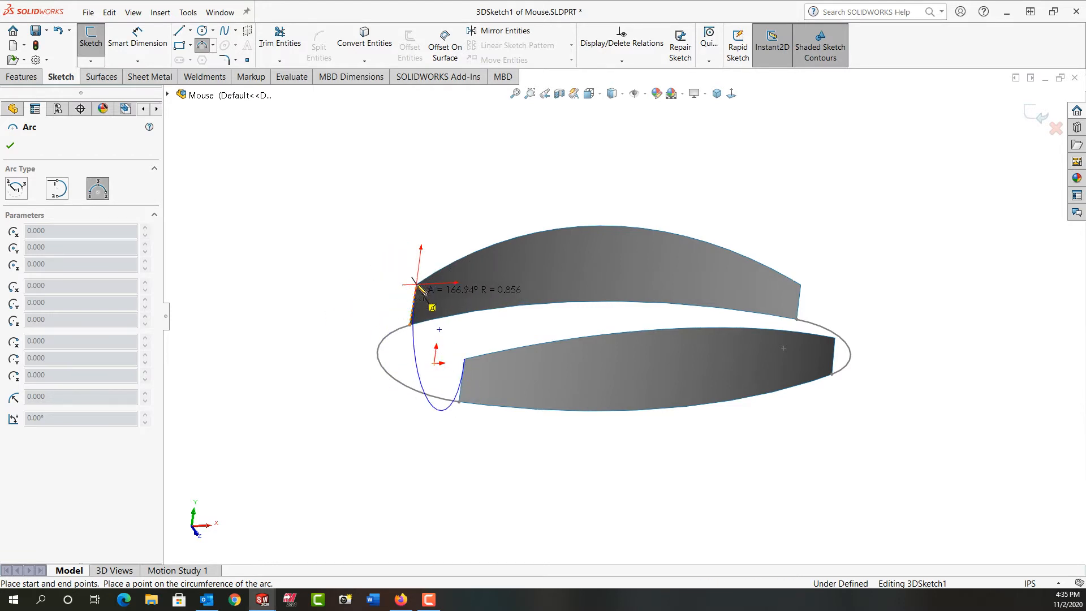
key(Escape)
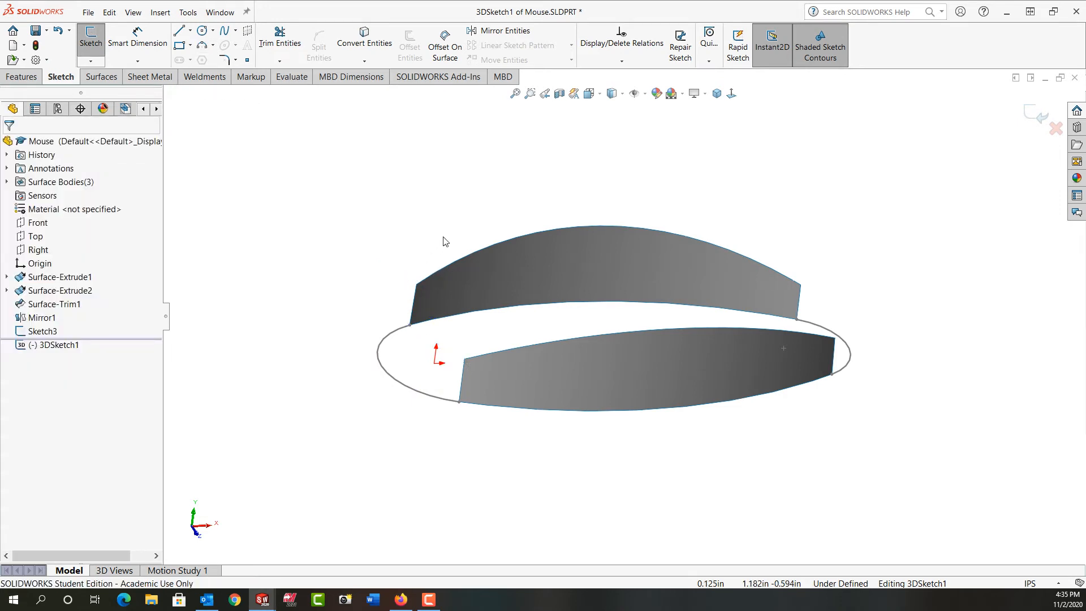
Step: Sketch a three-point arc of about 1.05 in radius at the origin end, spanning corner vertices of the two side surfaces
key(space)
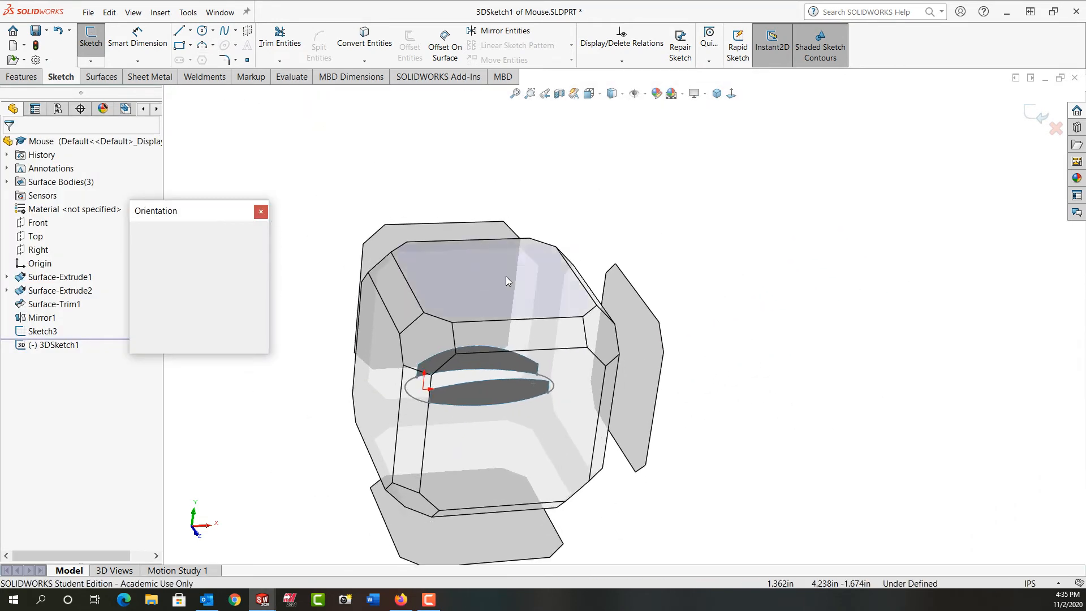
click(507, 278)
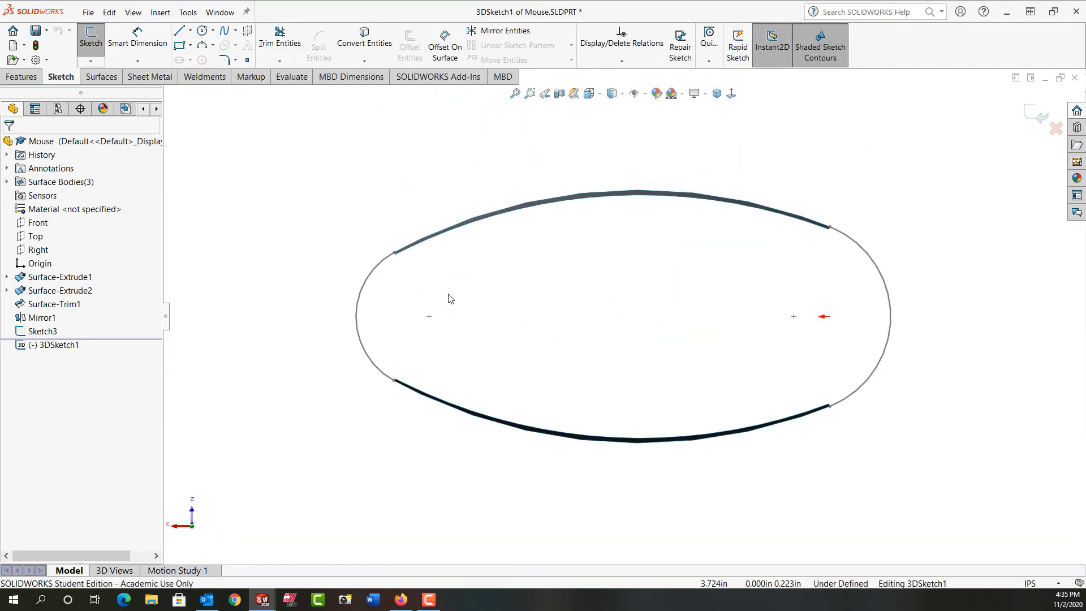
click(201, 44)
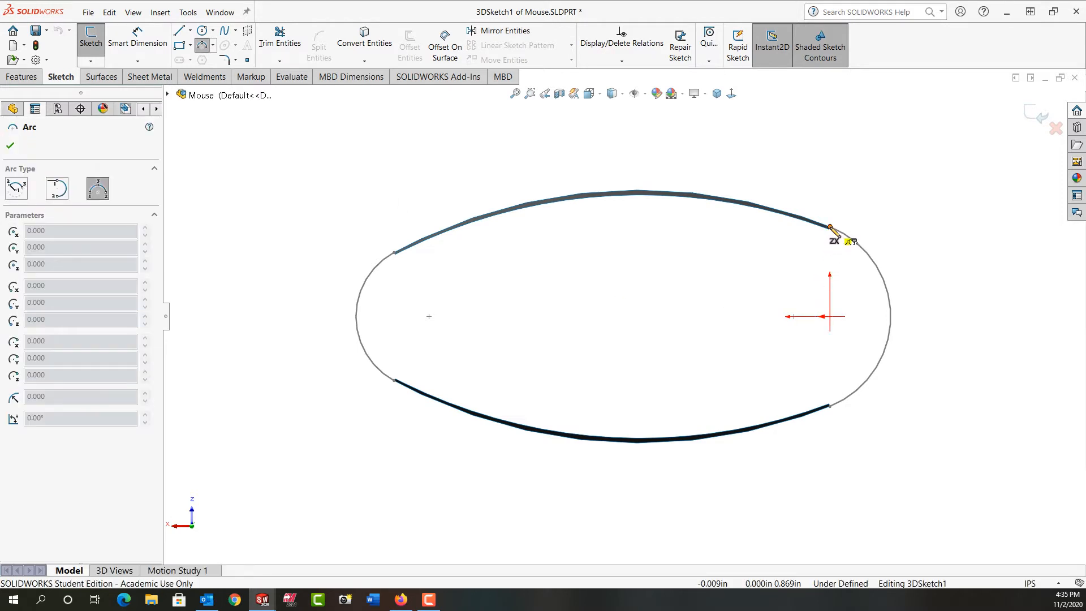
scroll(830, 402, down, 3)
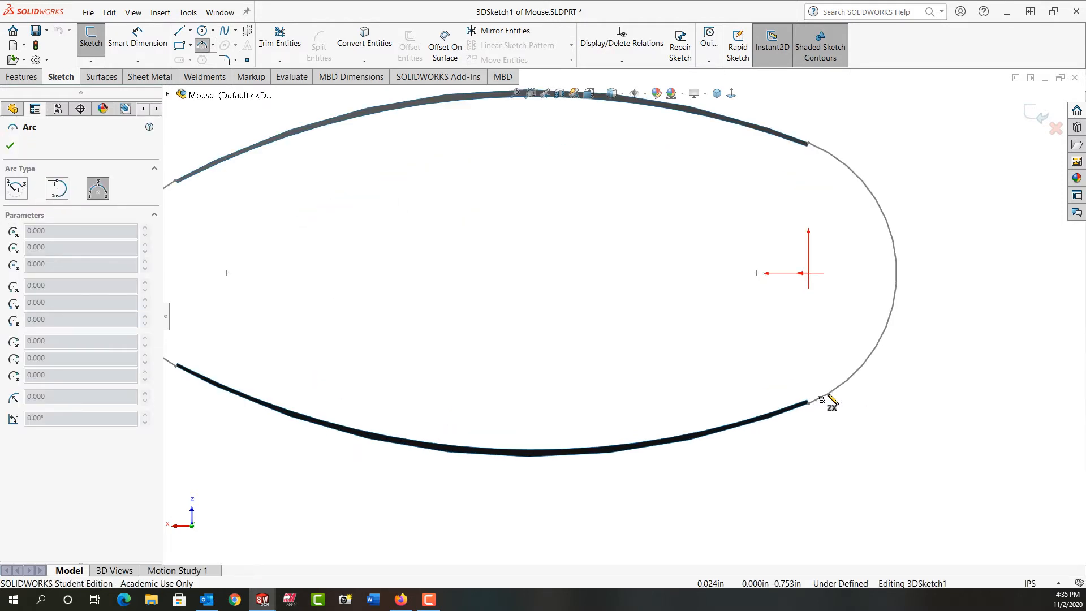
click(807, 400)
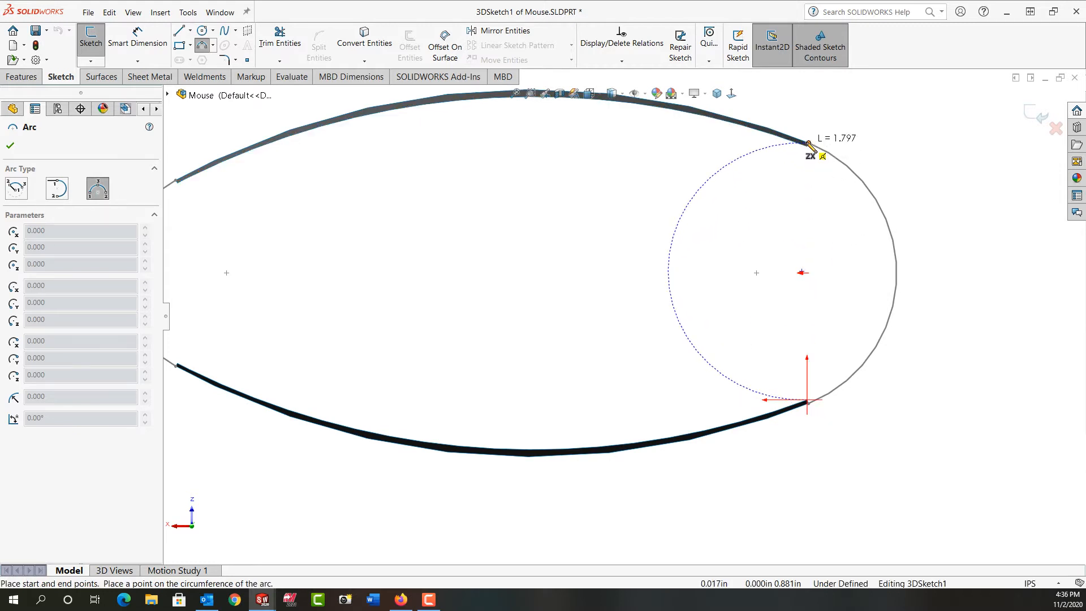
click(809, 143)
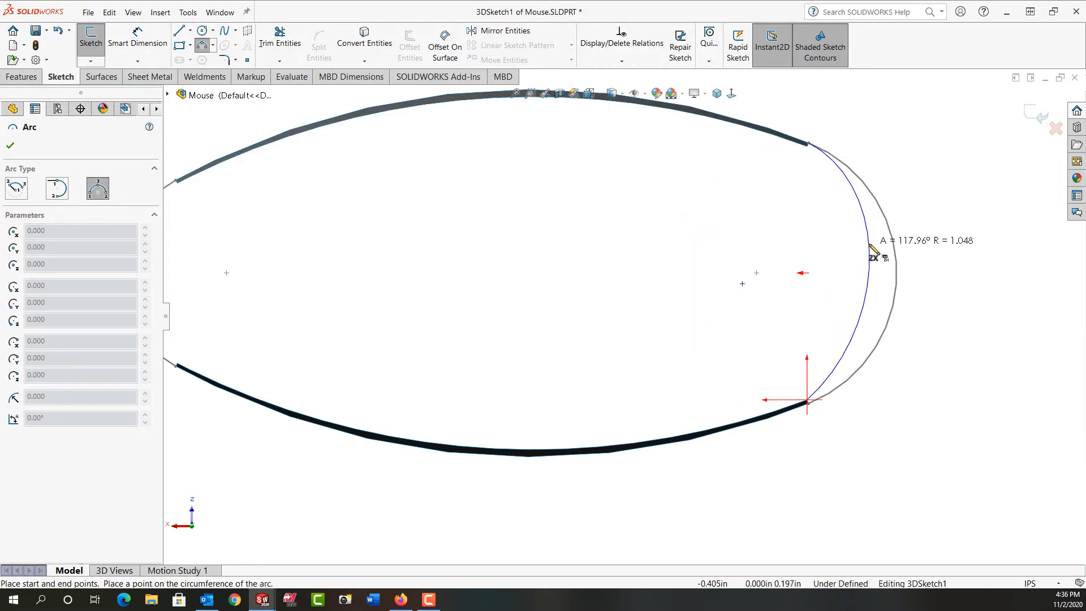
click(871, 249)
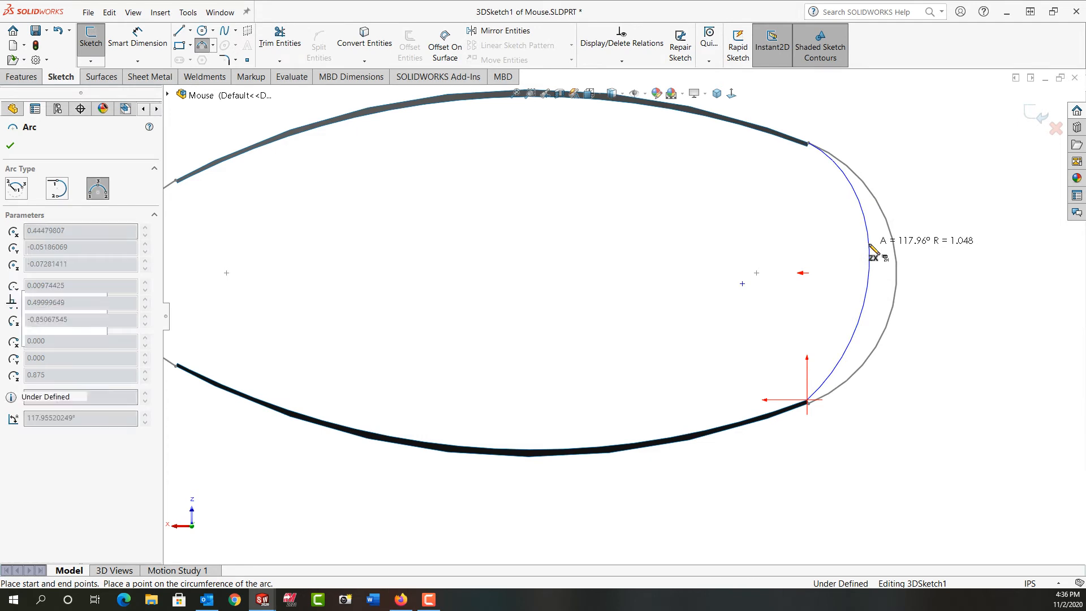
Step: Remove the coincident relation on the arc's lower endpoint and make that endpoint coincident with the side surface's upper corner vertex
click(717, 94)
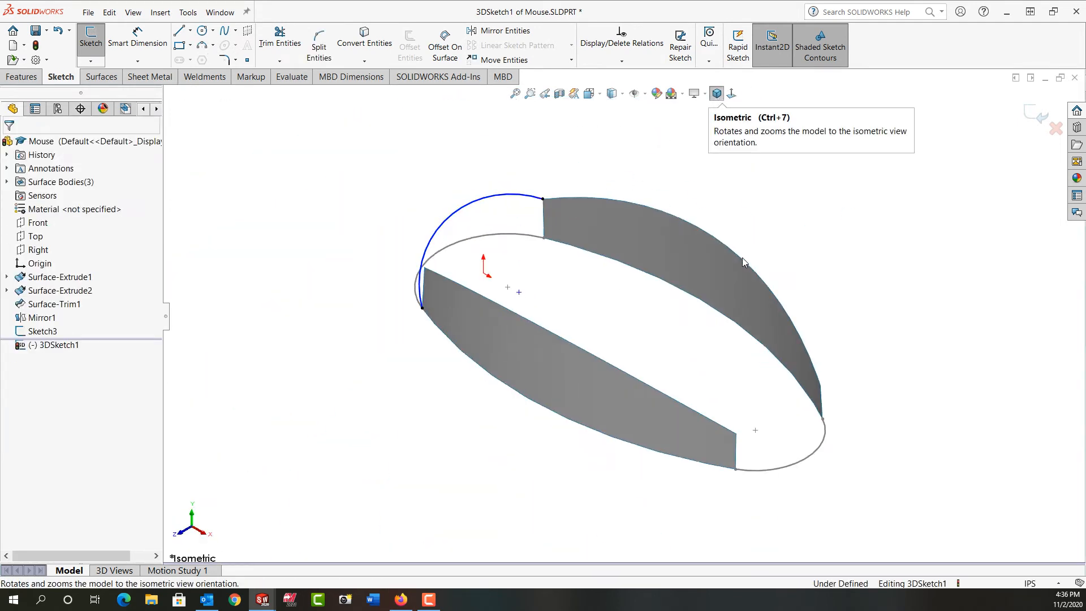
middle_drag(645, 298, 701, 268)
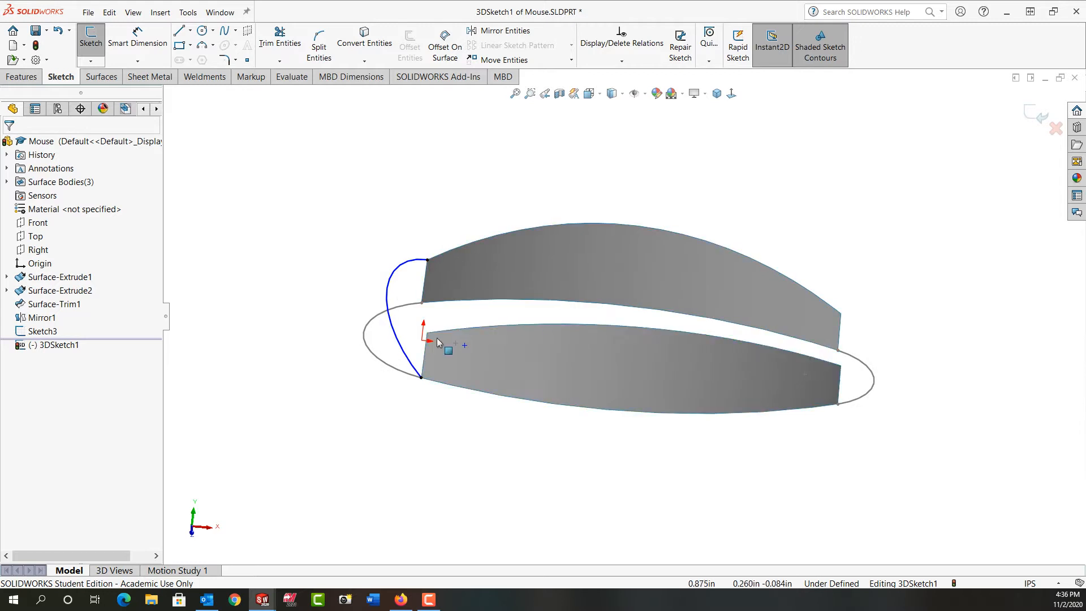
click(422, 378)
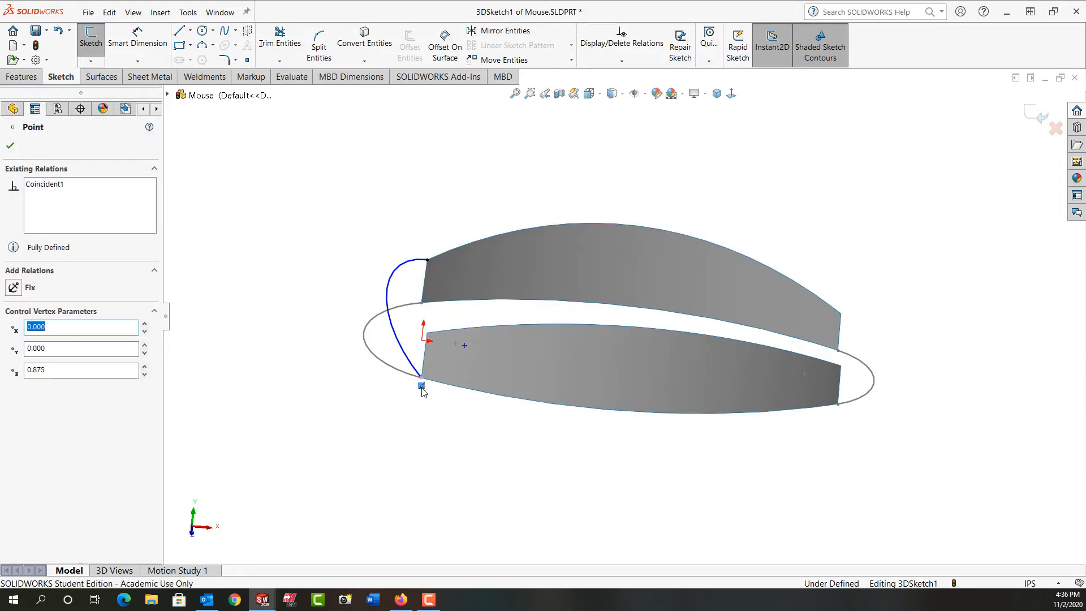
key(Delete)
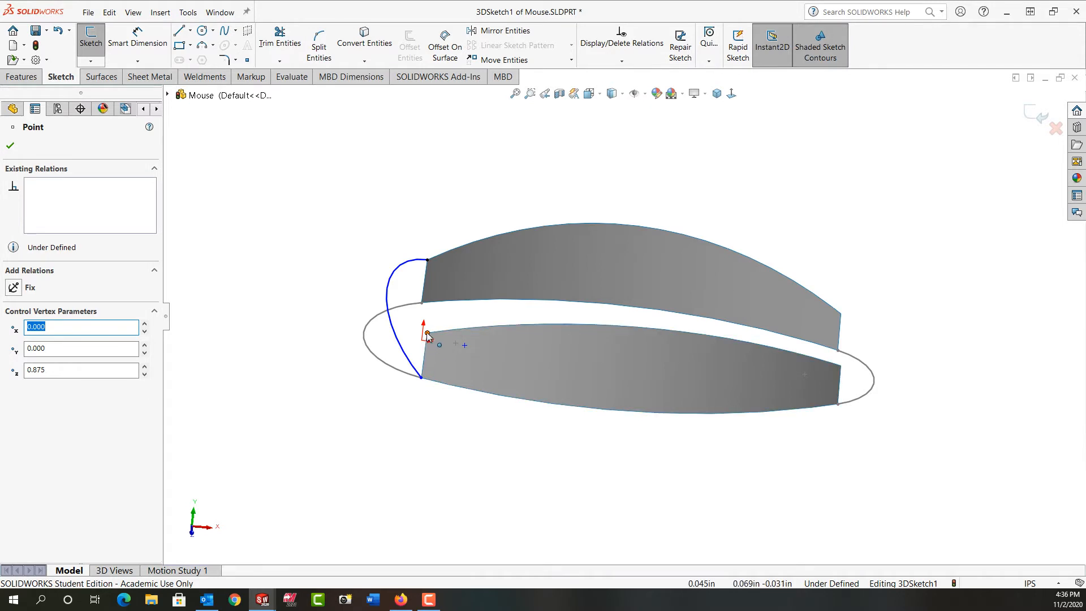
key(Escape)
click(421, 378)
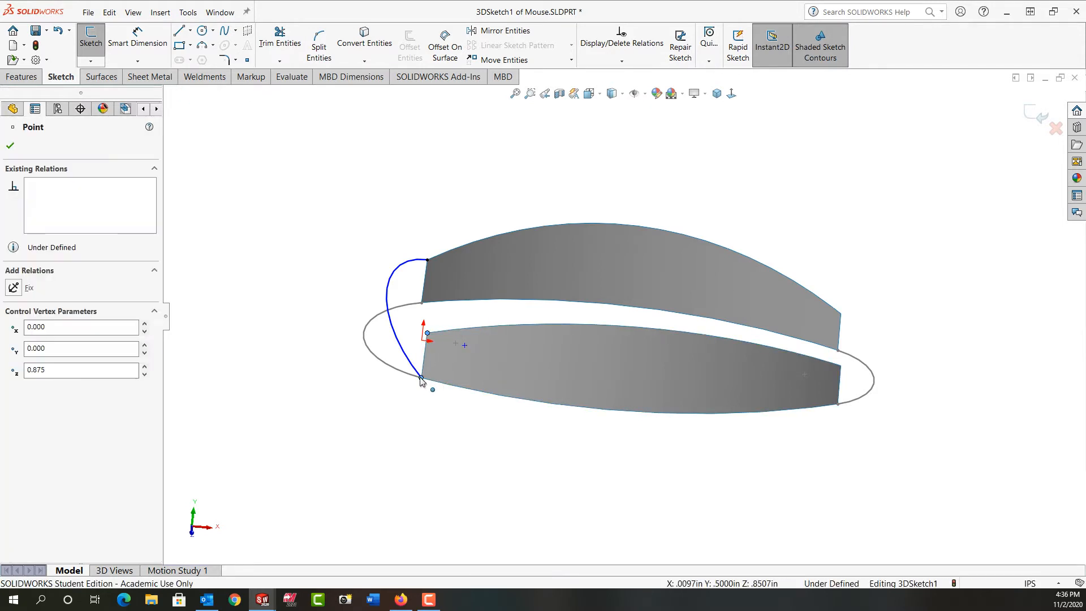
ctrl+click(421, 378)
click(505, 327)
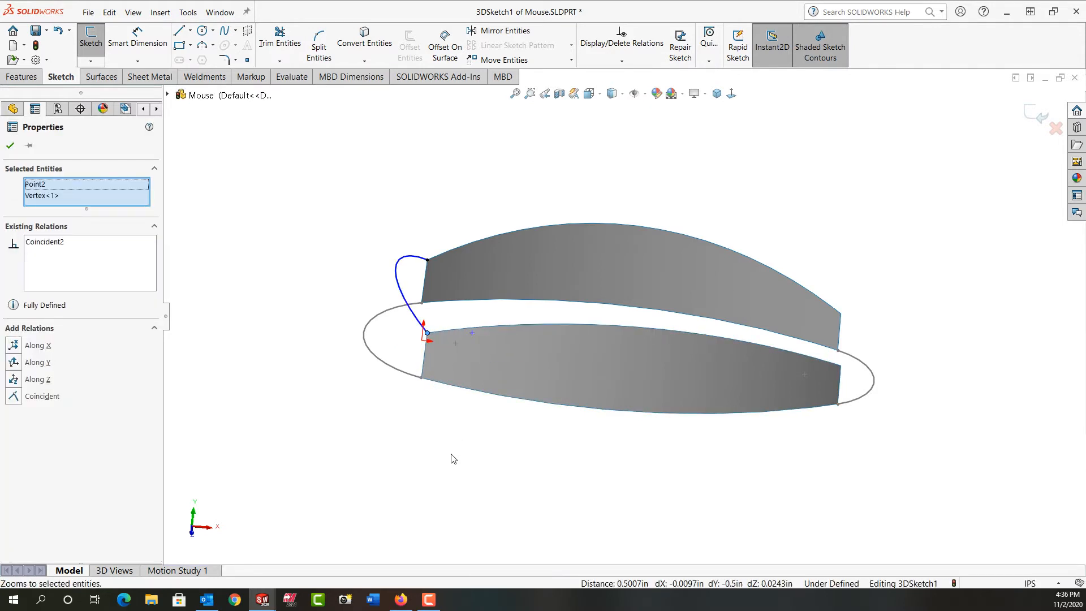
Step: Try reshaping the origin-end arc freehand between its two fixed endpoints, and undo the change
mouse_move(418, 478)
middle_down()
mouse_move(388, 475)
mouse_move(400, 475)
middle_up()
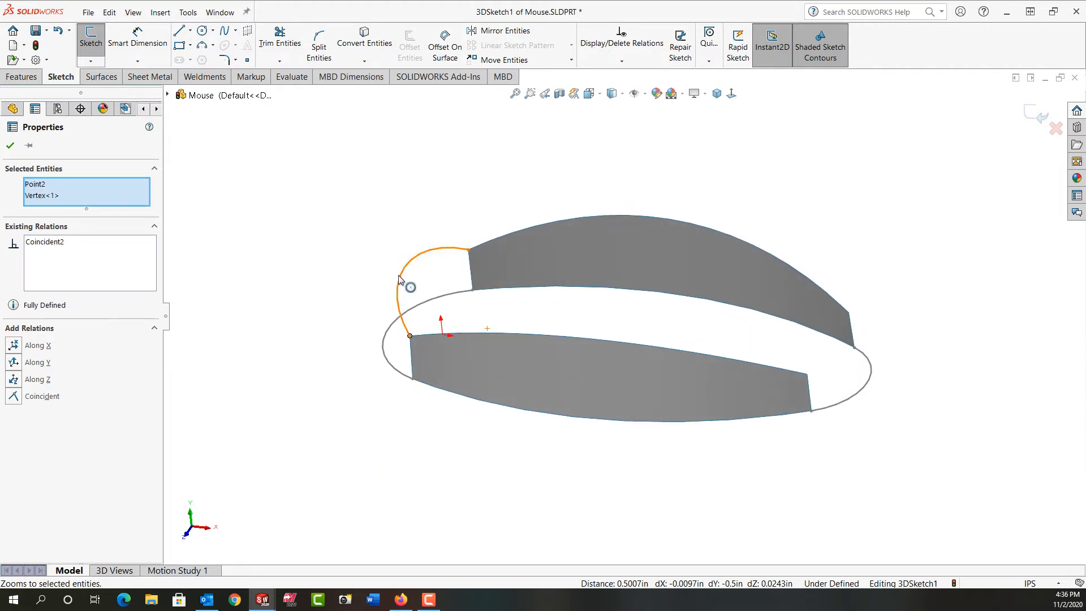
drag(398, 287, 424, 294)
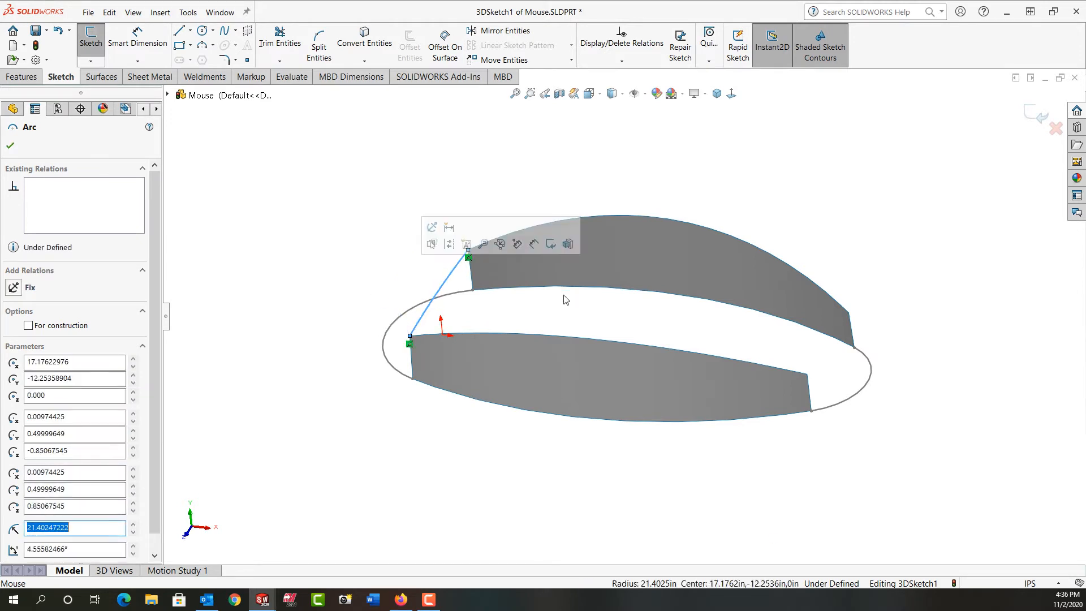
click(551, 308)
key(ctrl+z)
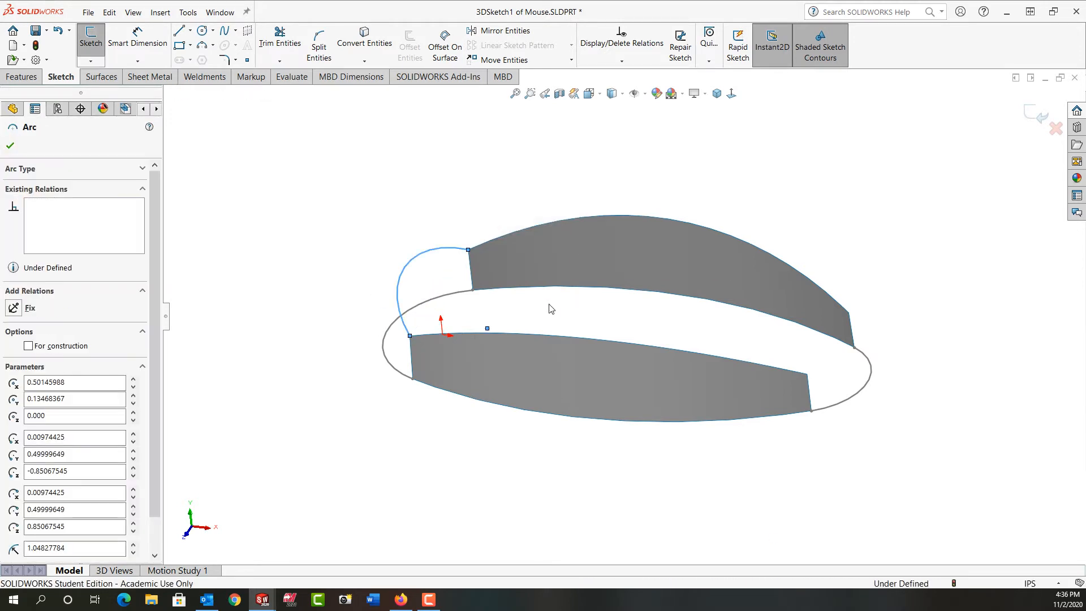
click(430, 416)
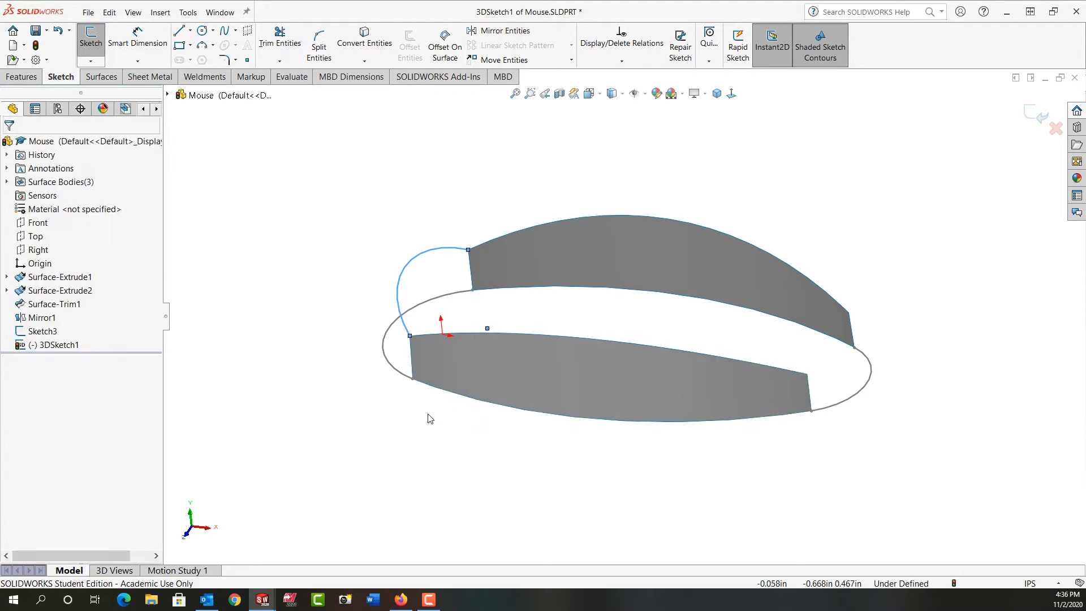
Step: Make the origin-end arc tangent to the upper edge of the mirrored side surface
click(484, 248)
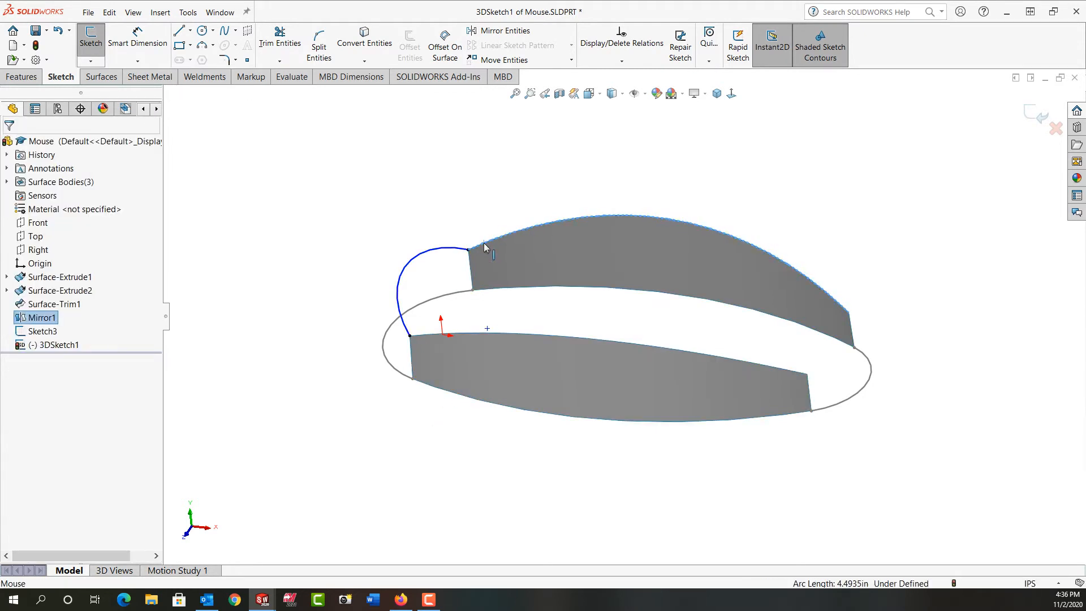
ctrl+click(432, 252)
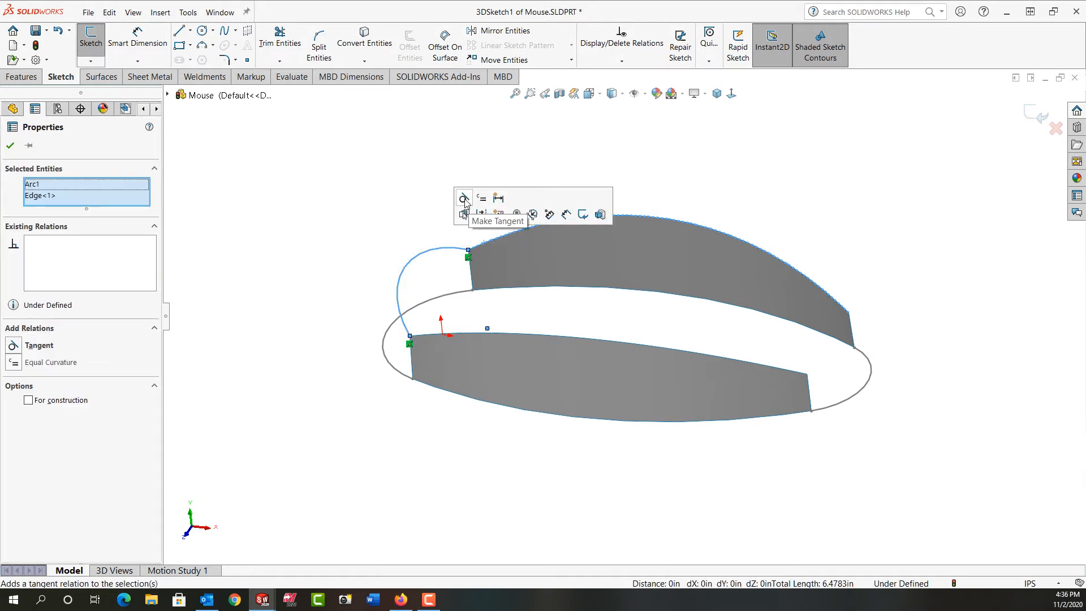
click(463, 199)
click(332, 301)
mouse_move(332, 301)
middle_down()
mouse_move(354, 246)
mouse_move(405, 198)
mouse_move(368, 235)
mouse_move(361, 284)
mouse_move(339, 290)
middle_up()
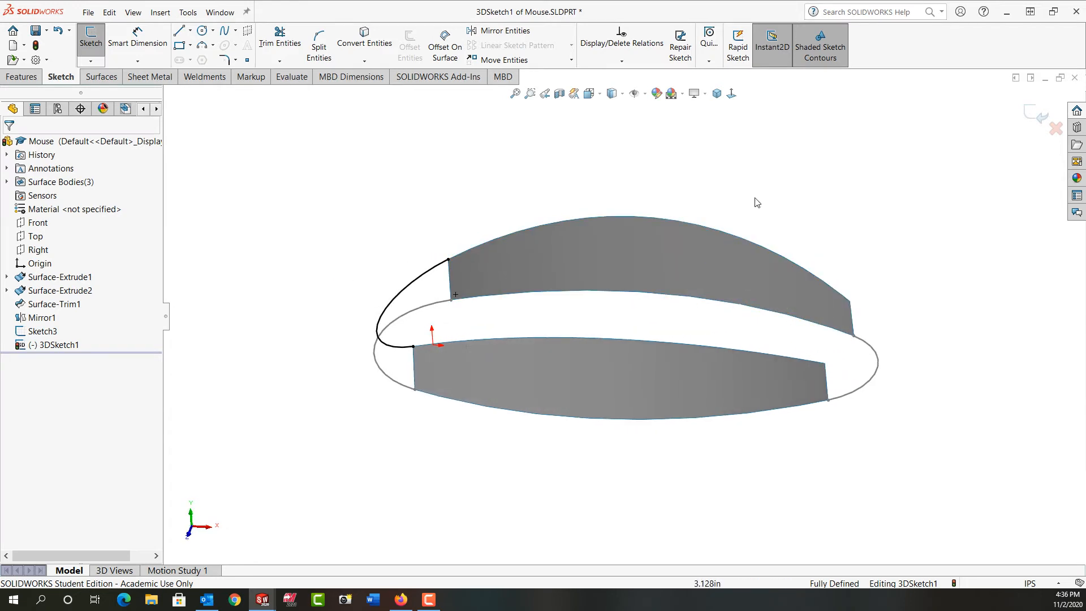
Step: Look at the model from the top and hide Sketch3 with the lower end curves
key(space)
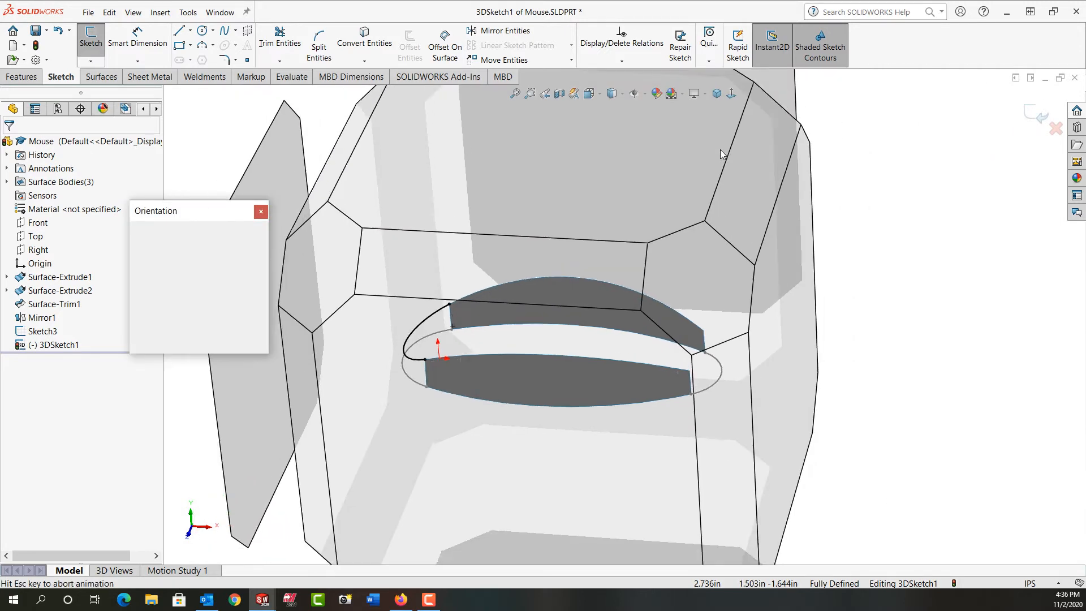
click(522, 282)
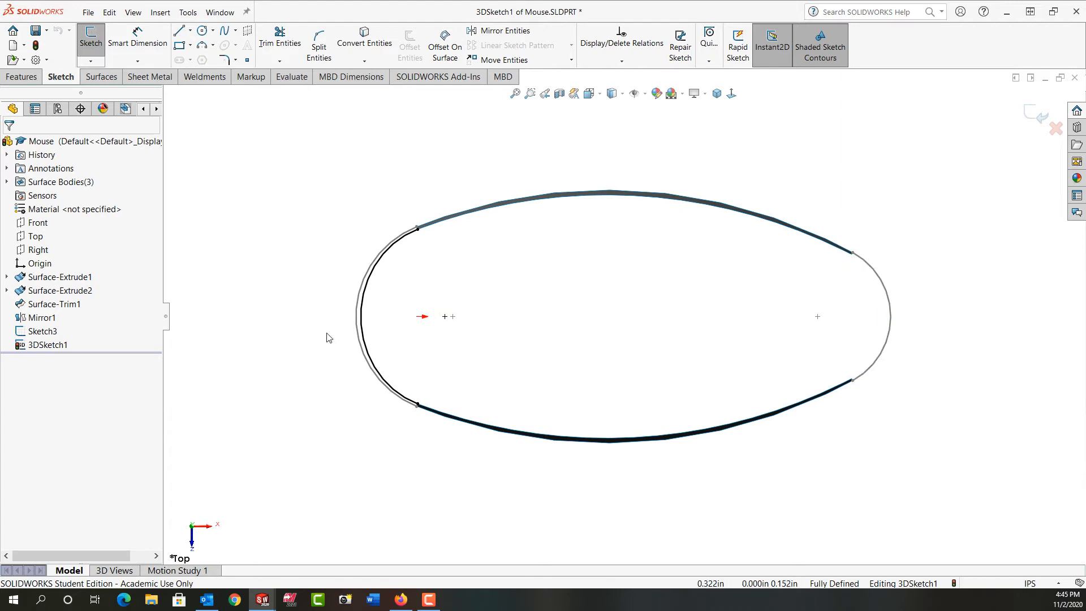
click(50, 334)
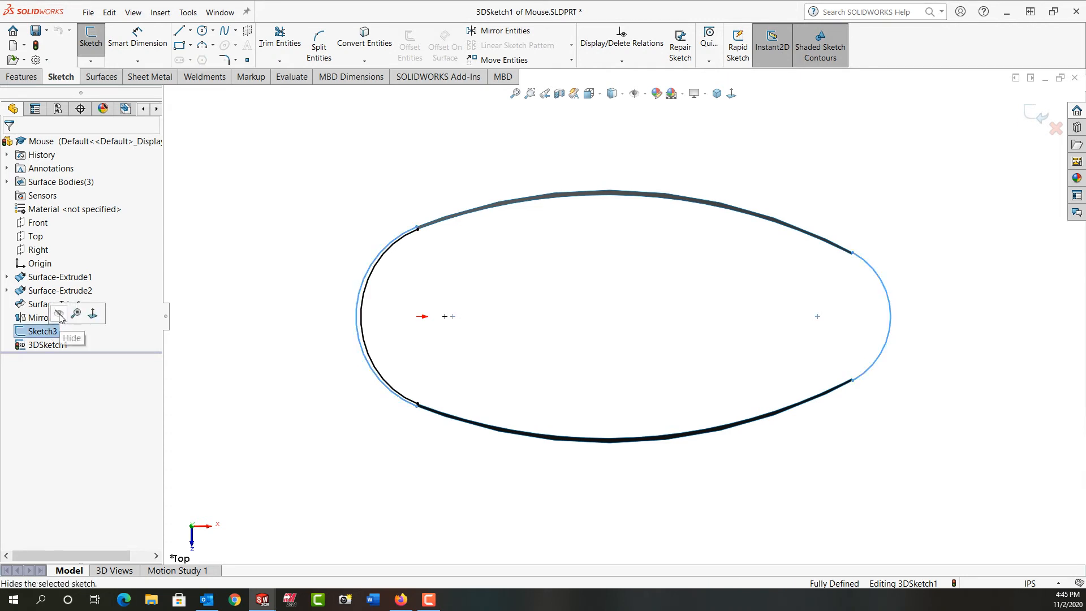
click(65, 315)
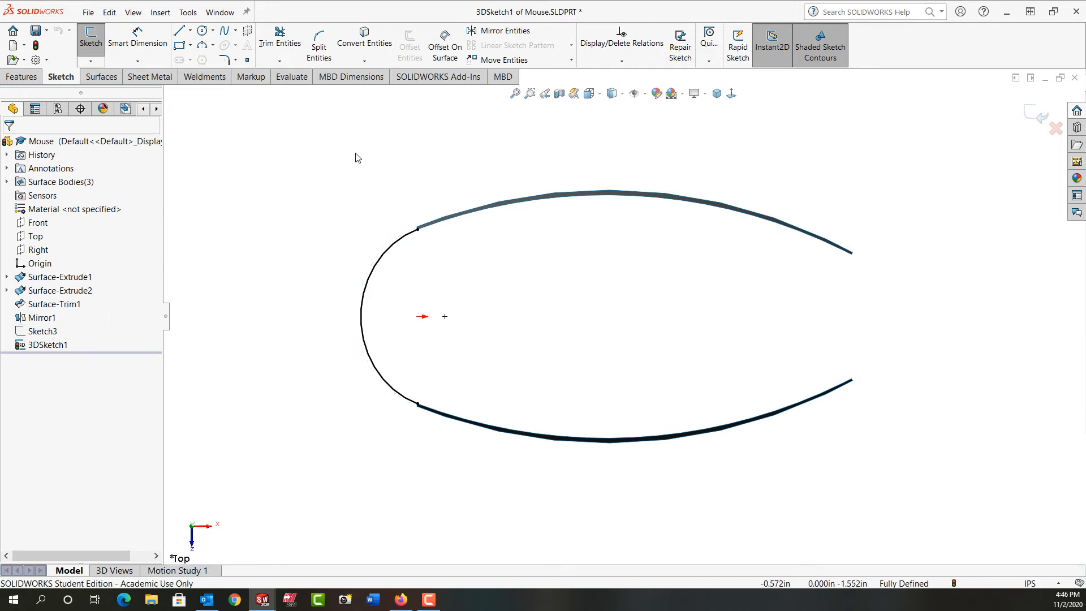
Step: Sketch a three-point arc at the end away from the origin, bulging outward between corner vertices of the two side surfaces
click(201, 45)
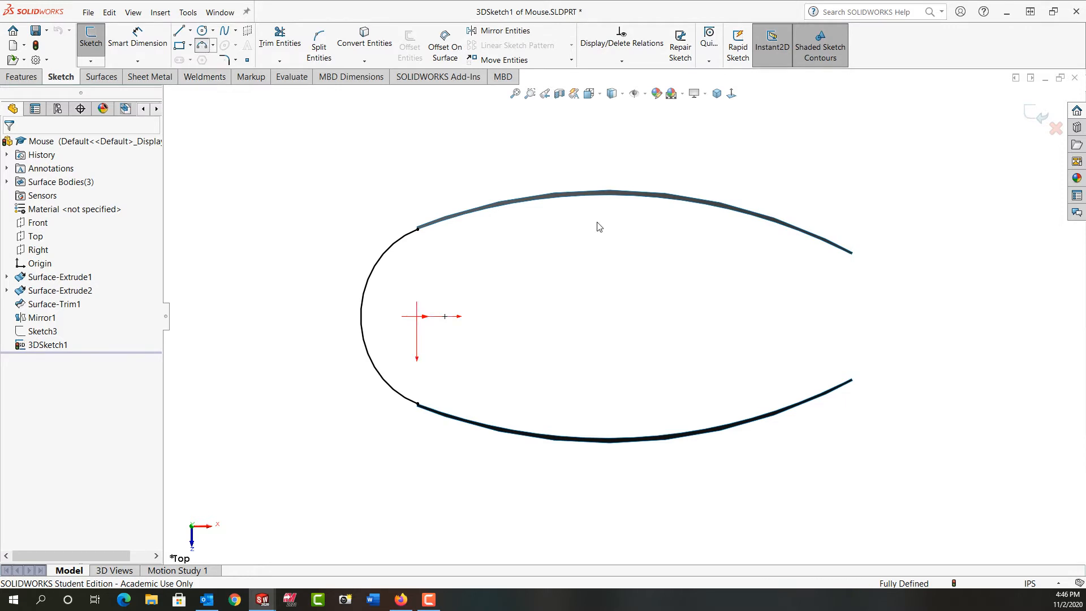
click(852, 253)
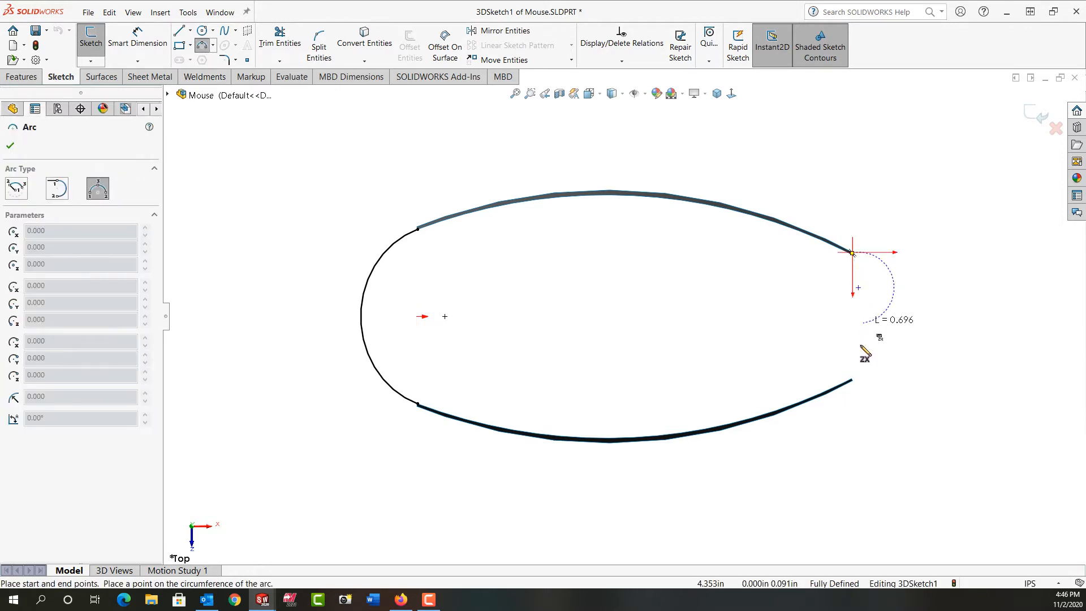
click(852, 380)
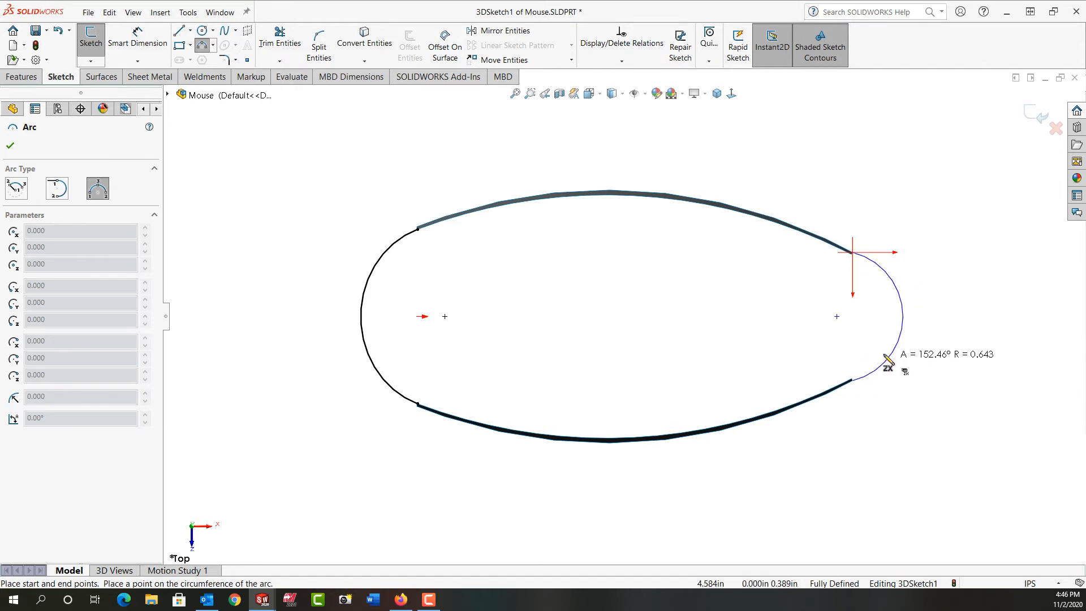
click(877, 356)
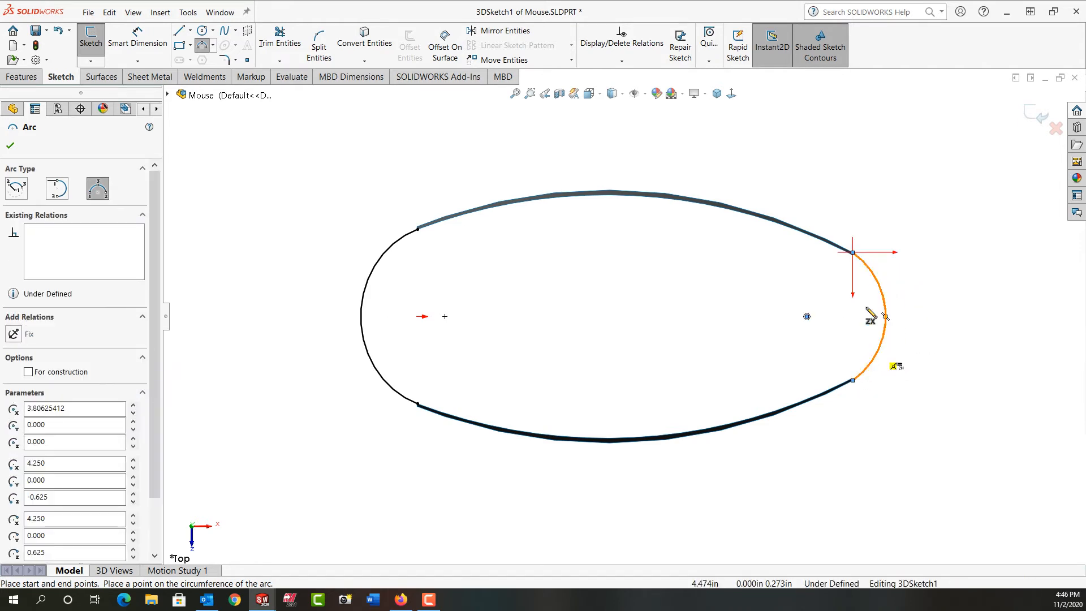
click(718, 97)
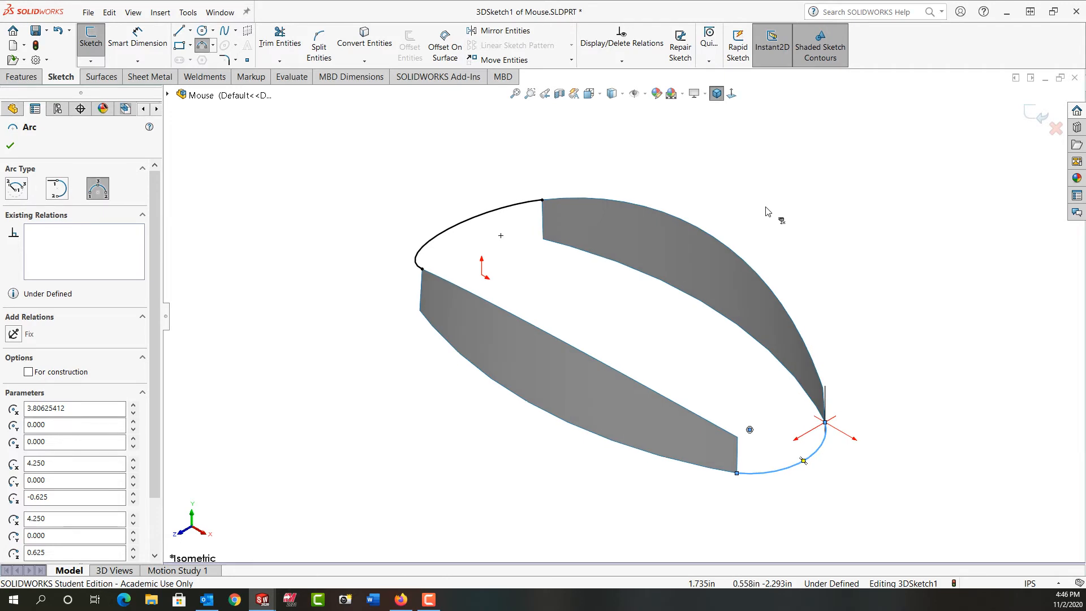
key(Escape)
Step: Detach the new arc's endpoint from the Surface-Trim1 side's lower corner and make it coincident with that side's upper corner vertex
scroll(782, 441, down, 2)
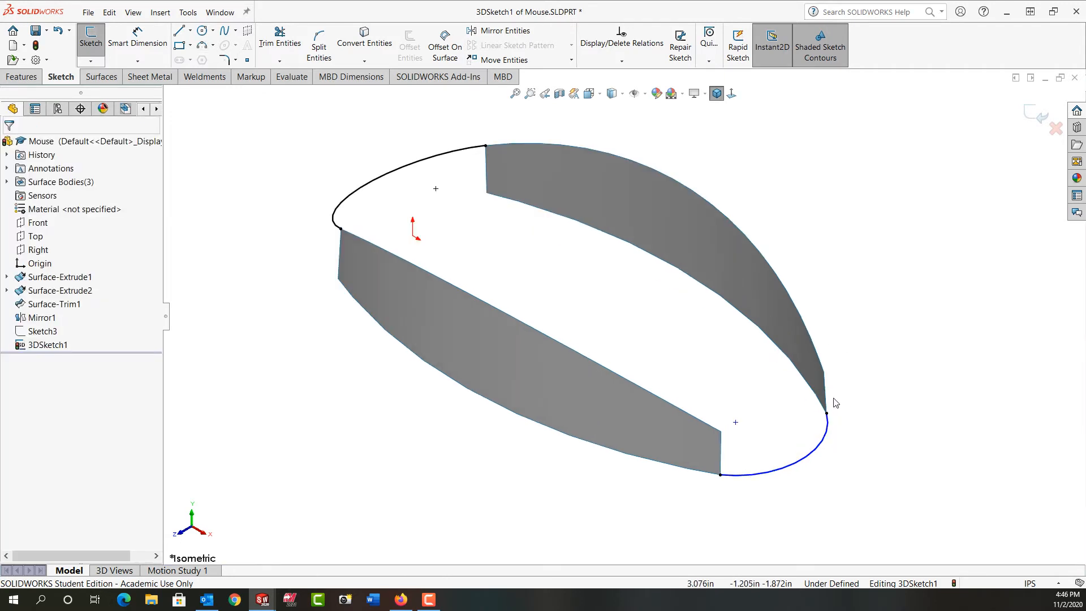
click(720, 475)
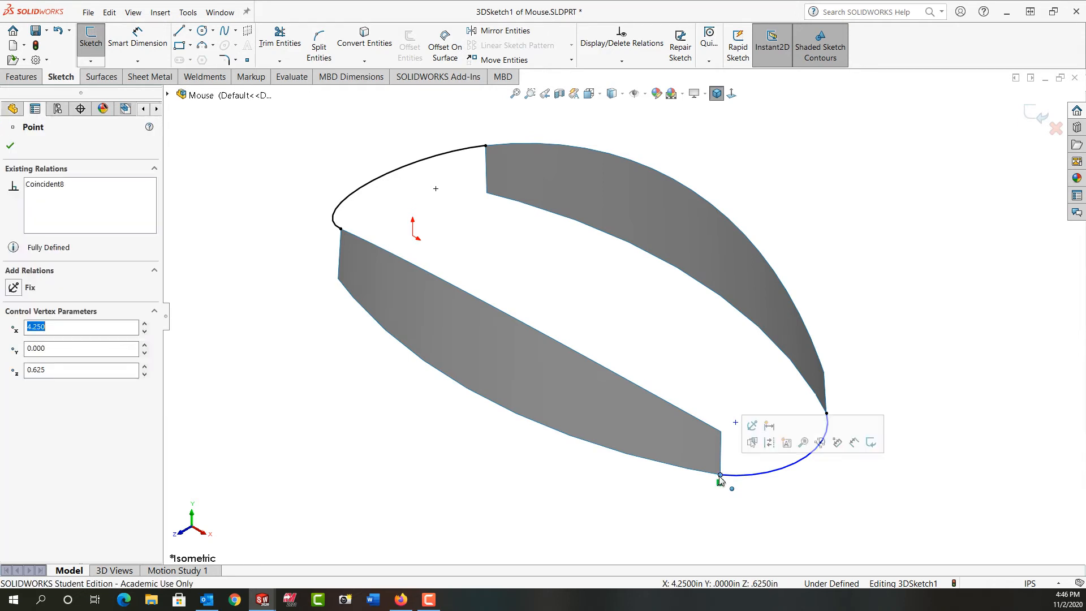
drag(720, 484, 726, 444)
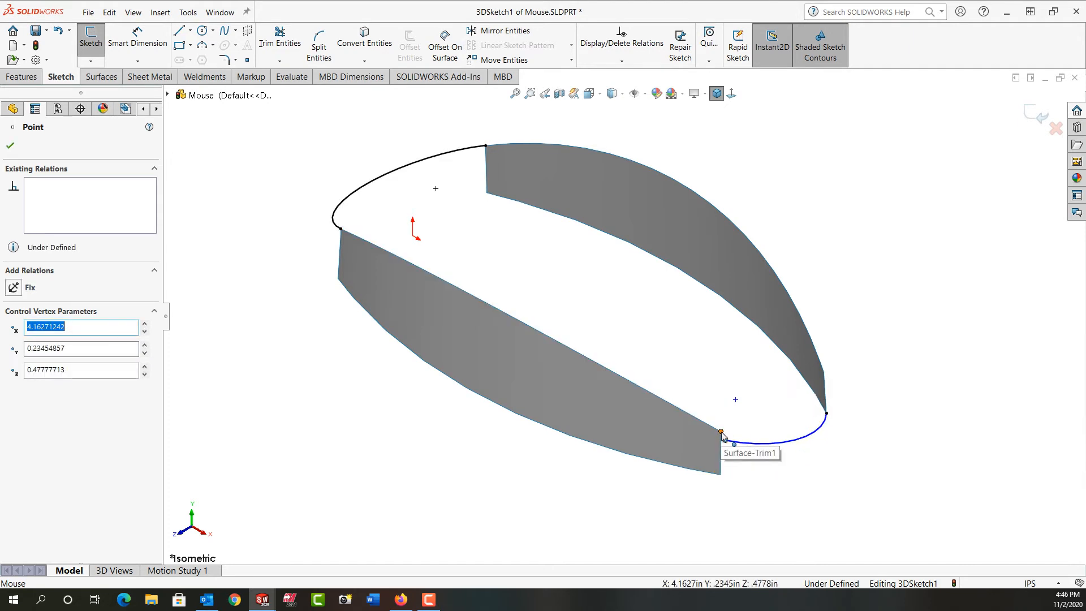
ctrl+click(722, 433)
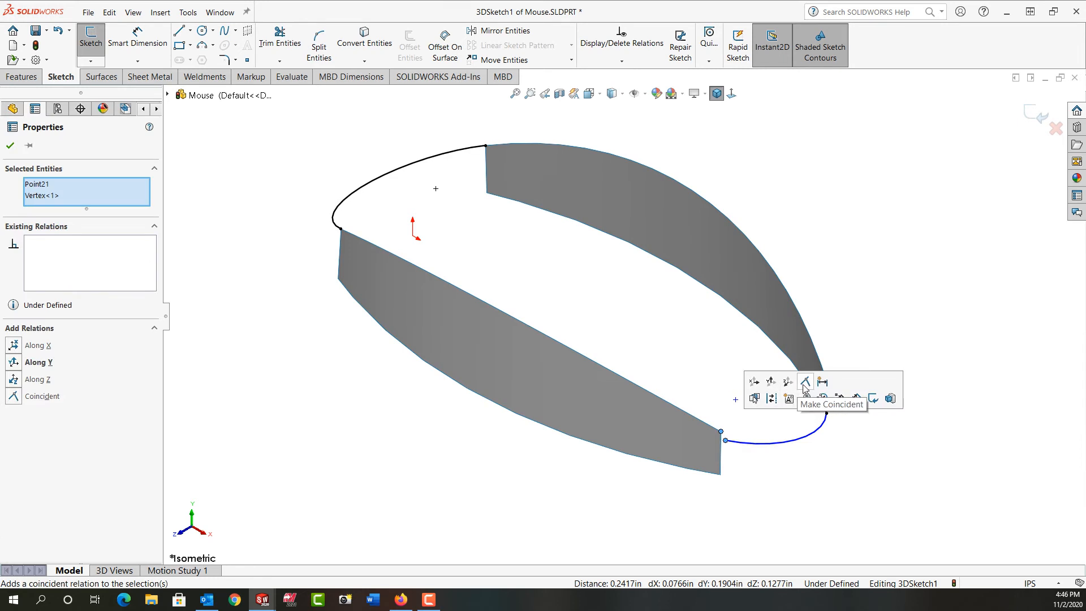
click(810, 383)
key(Escape)
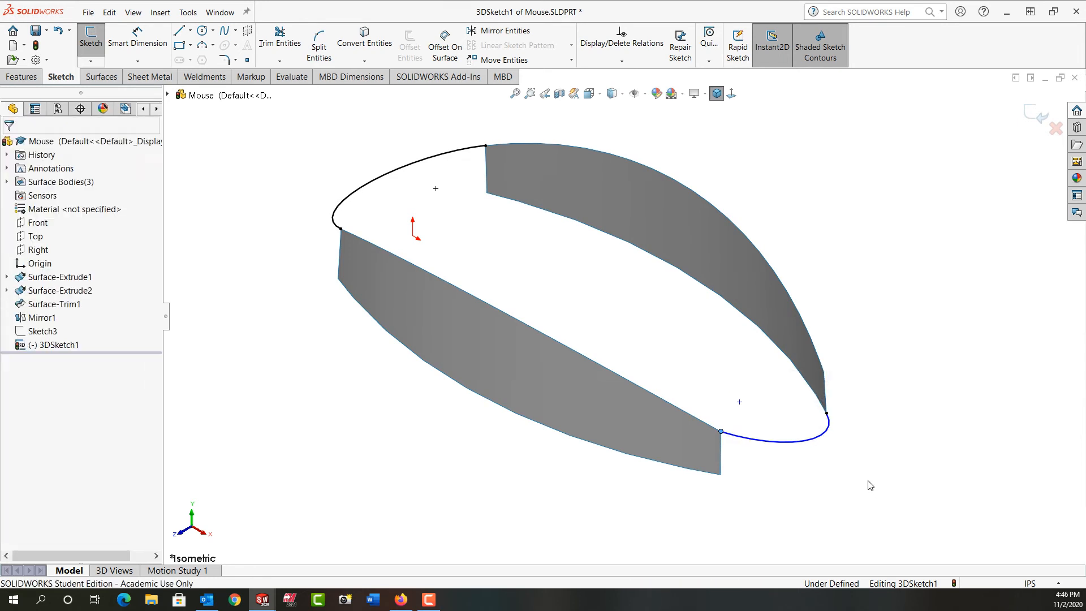
Step: Detach the far-end arc's endpoint from the mirrored side's lower corner and make it coincident with that side's upper corner vertex
click(827, 414)
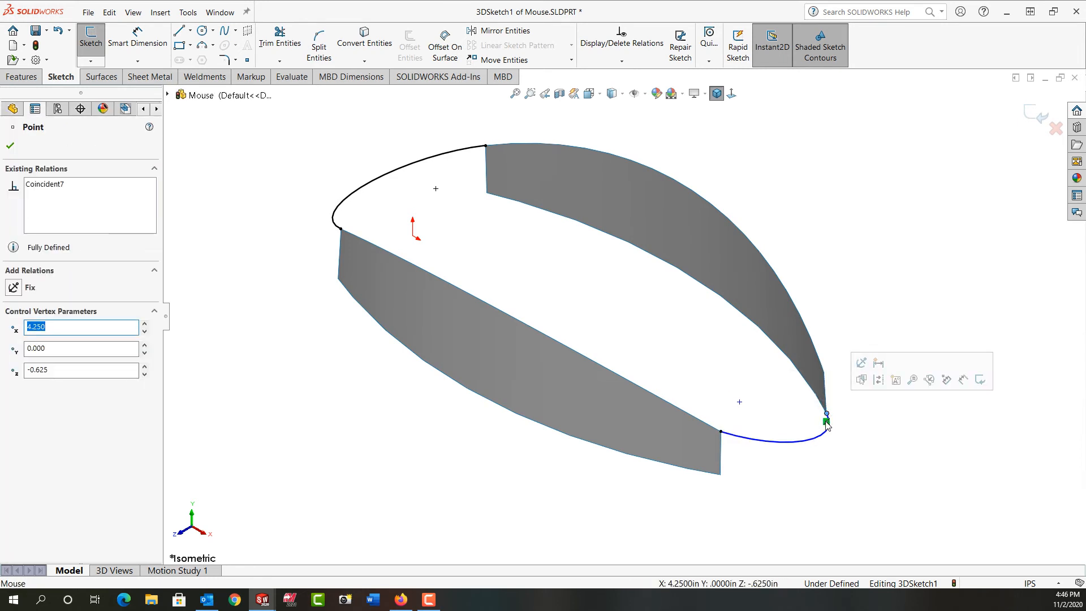
click(825, 421)
key(Delete)
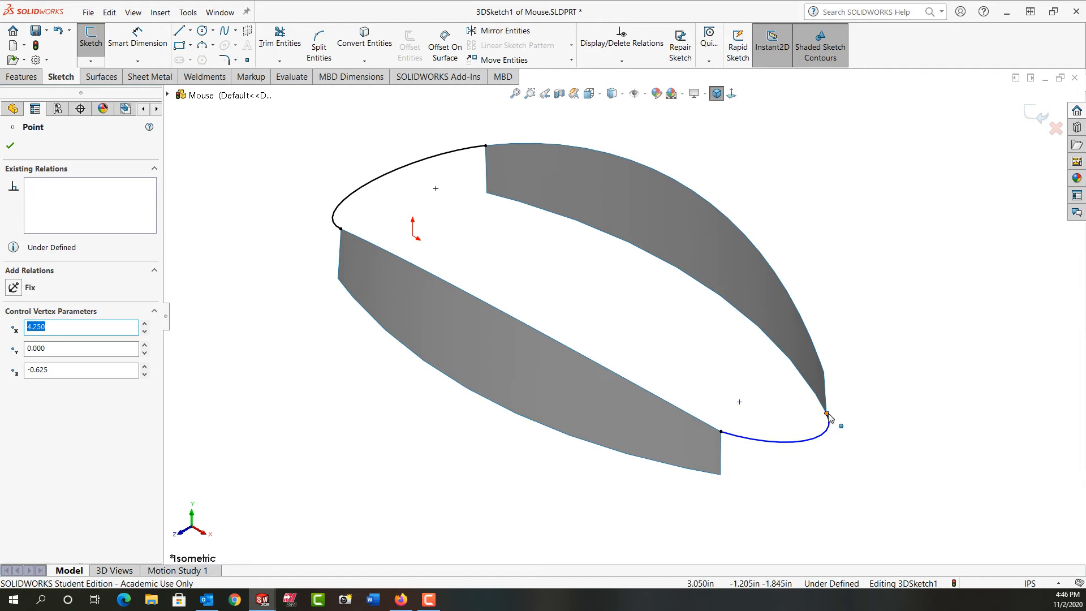
drag(828, 417, 827, 381)
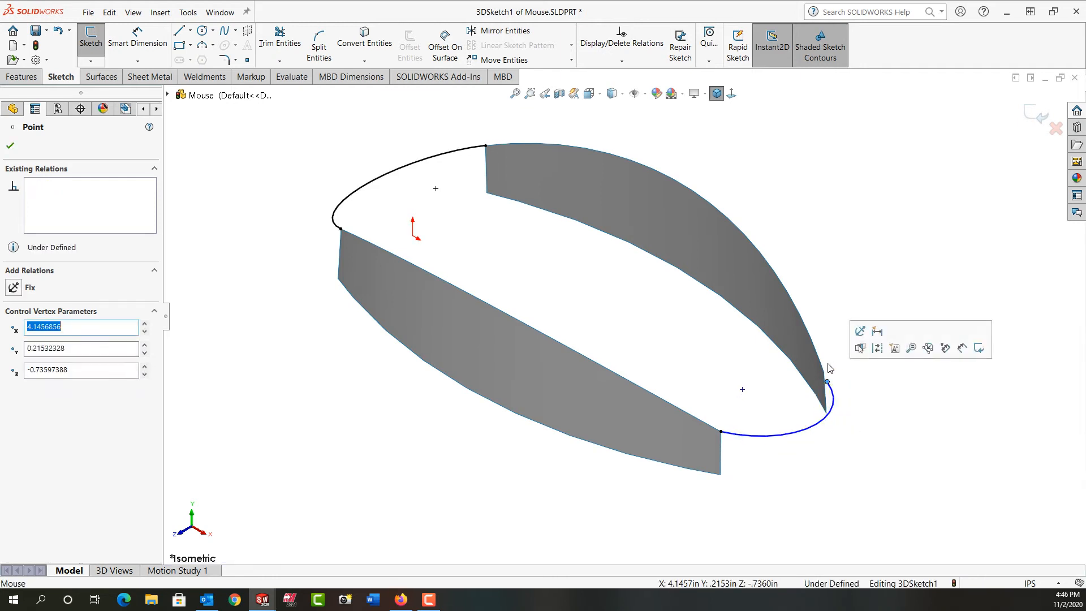
scroll(827, 368, down, 3)
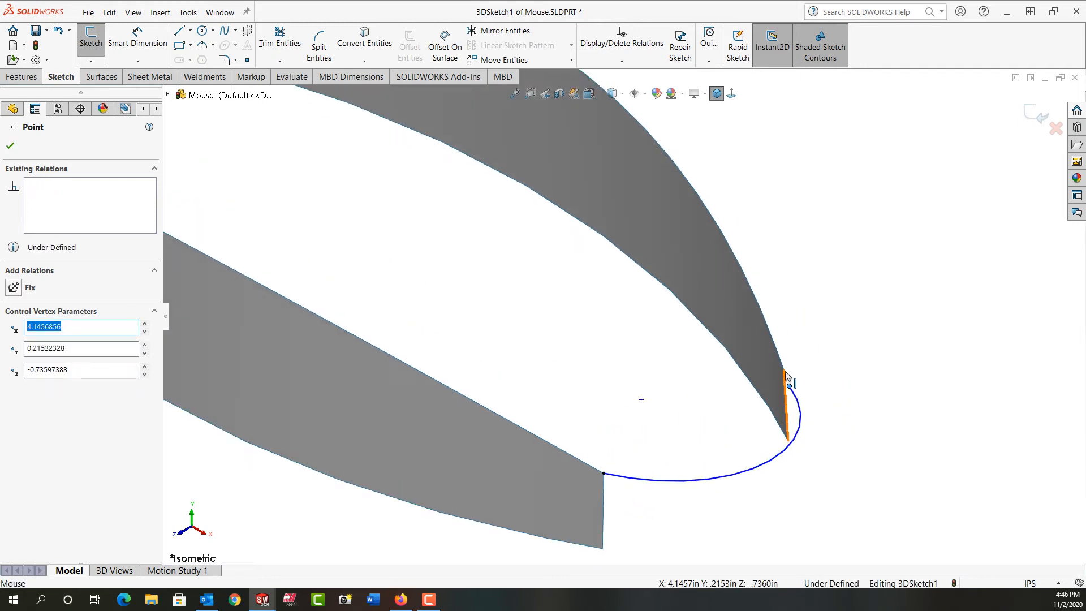
ctrl+click(784, 370)
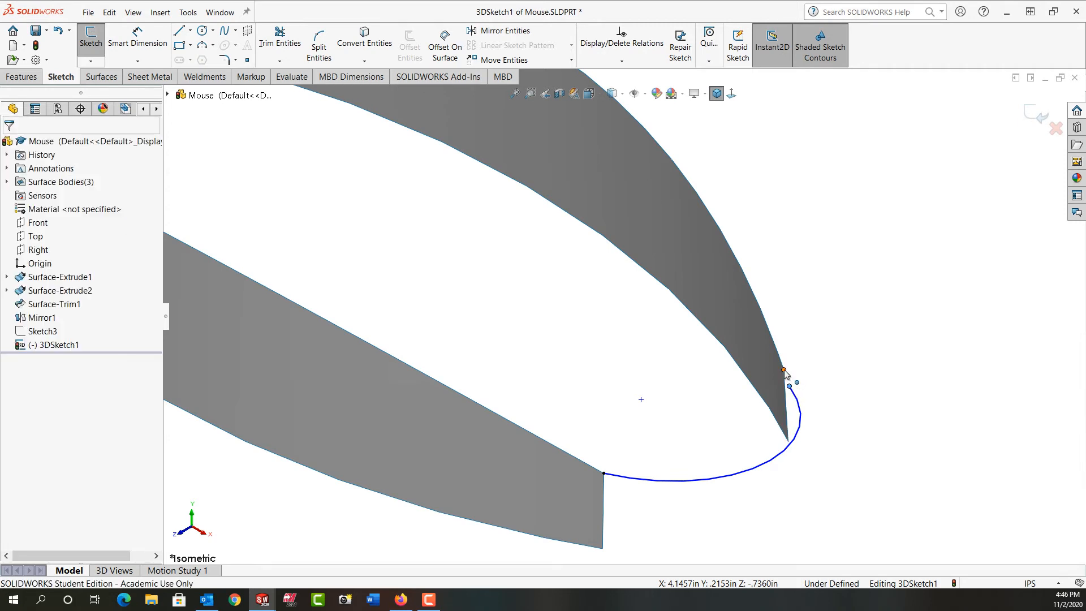
click(868, 319)
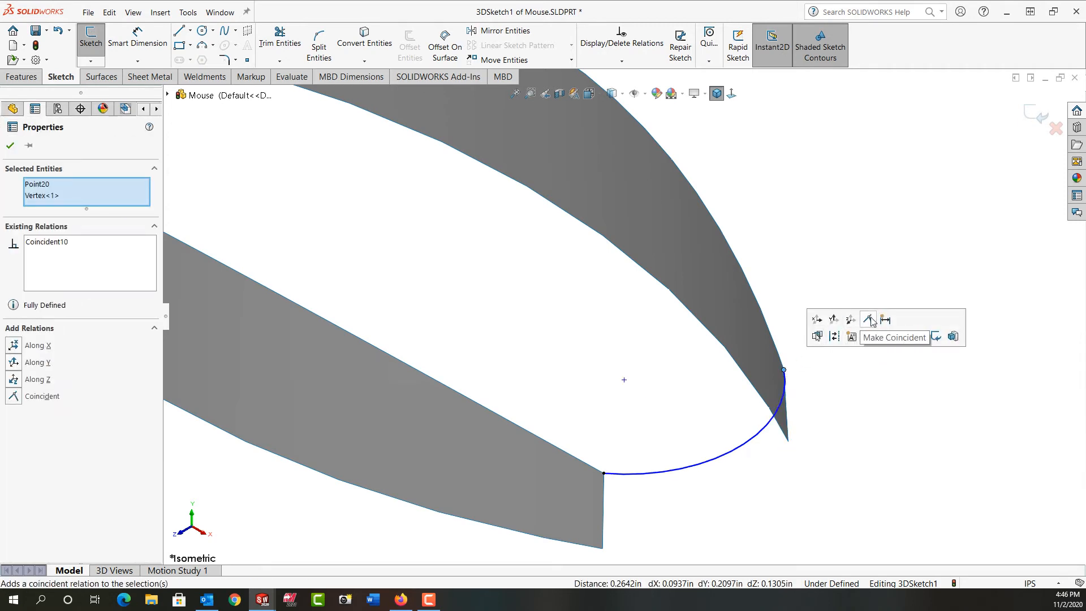
click(849, 406)
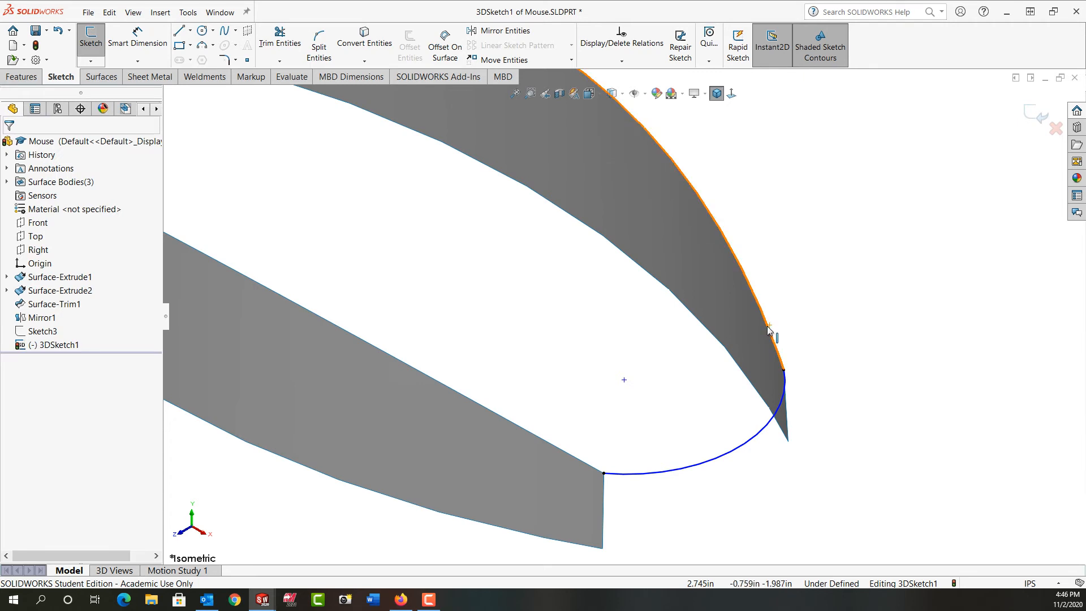
Step: Make the far-end arc tangent to the upper edge of the mirrored side surface
ctrl+click(767, 429)
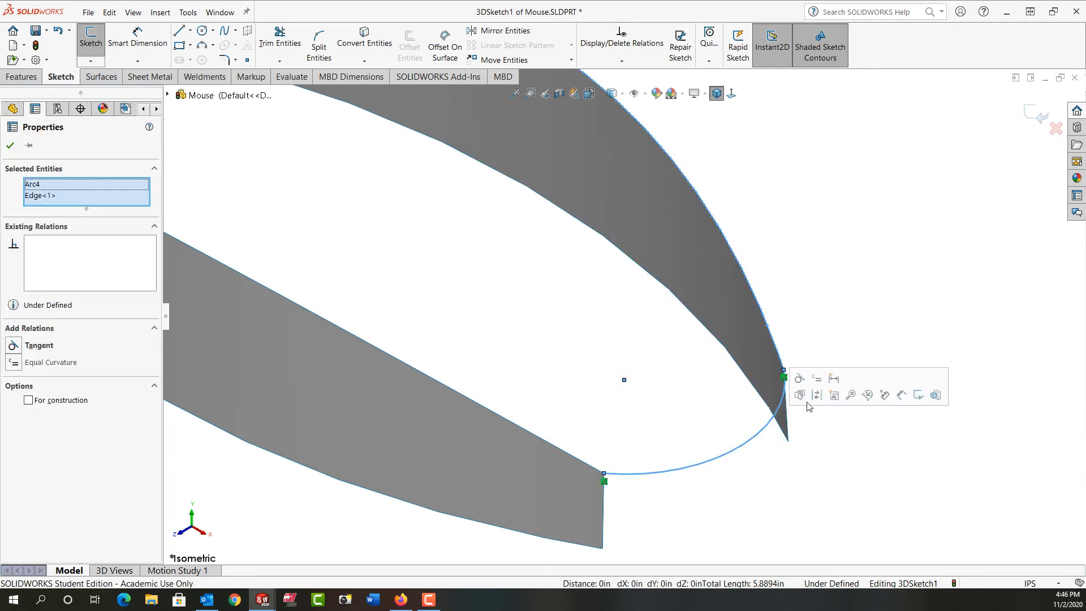
click(799, 384)
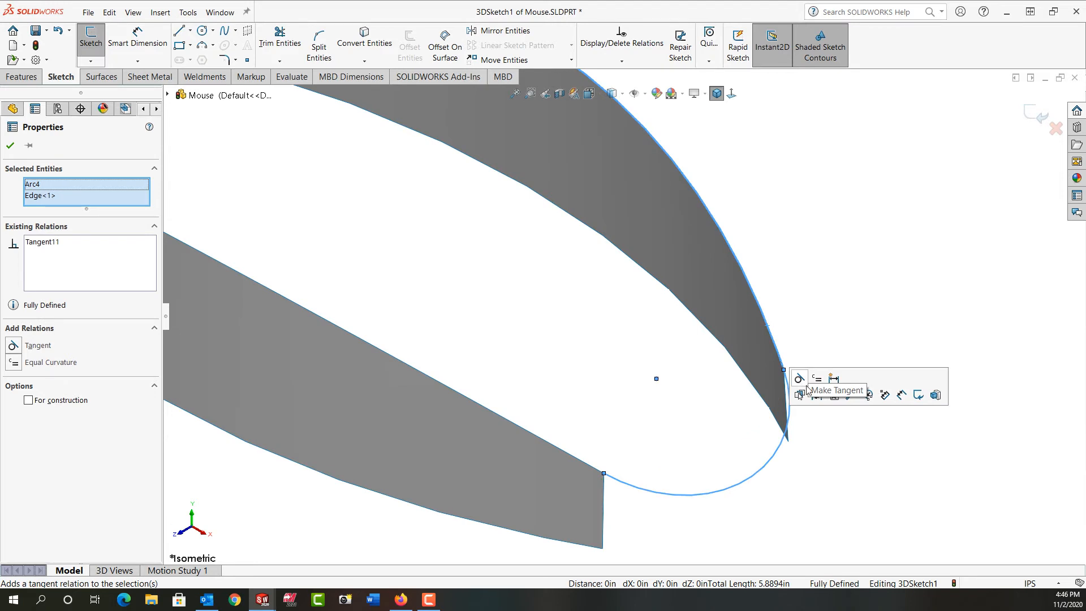
click(846, 435)
key(f)
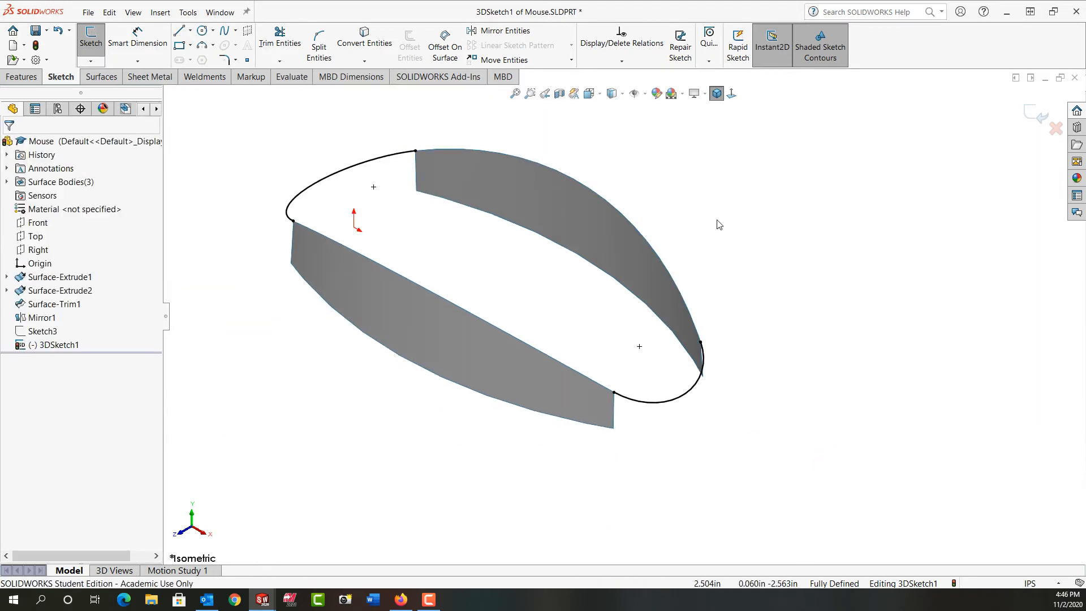
Step: Finish the 3D sketch and show Sketch3 with the lower end curves again
click(1033, 117)
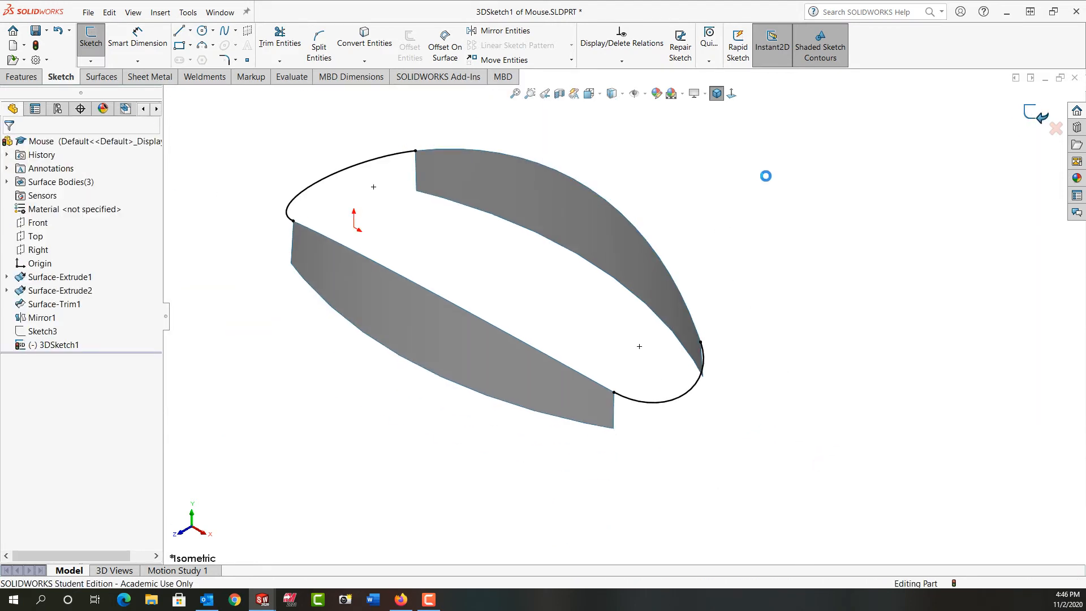
click(42, 331)
click(68, 311)
click(349, 388)
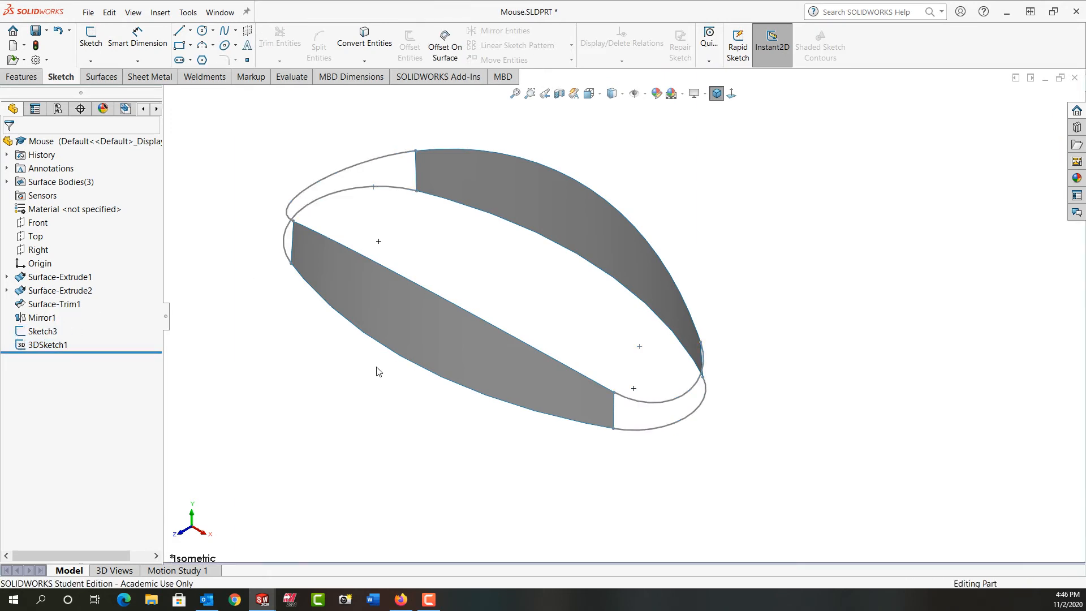
click(515, 95)
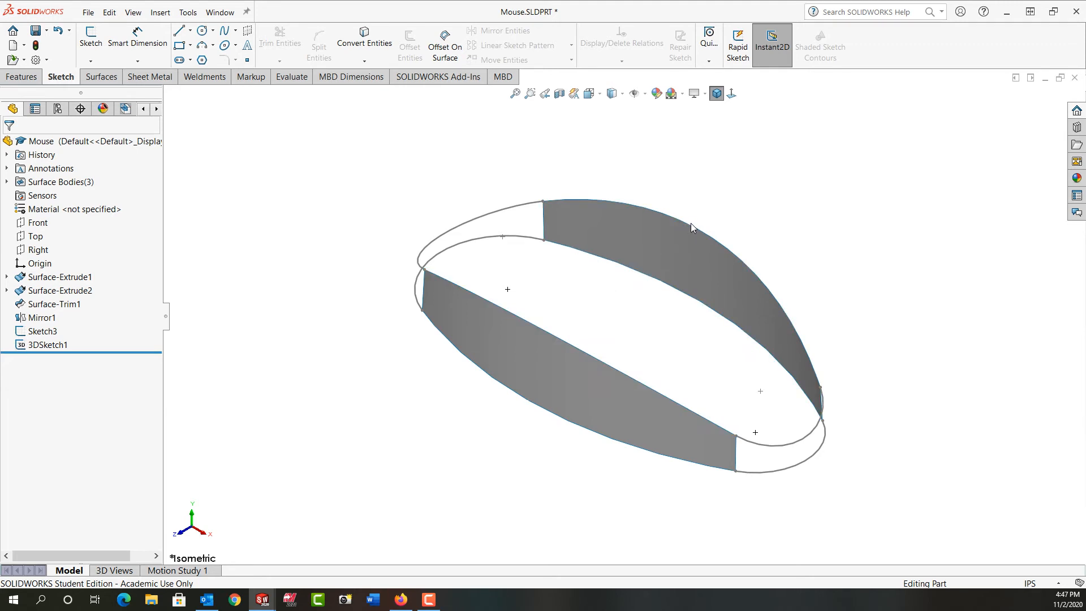
Step: Create a reference plane offset 2.125 in from the Right plane, cutting across the middle of the side surfaces
click(37, 249)
middle_drag(250, 306, 250, 274)
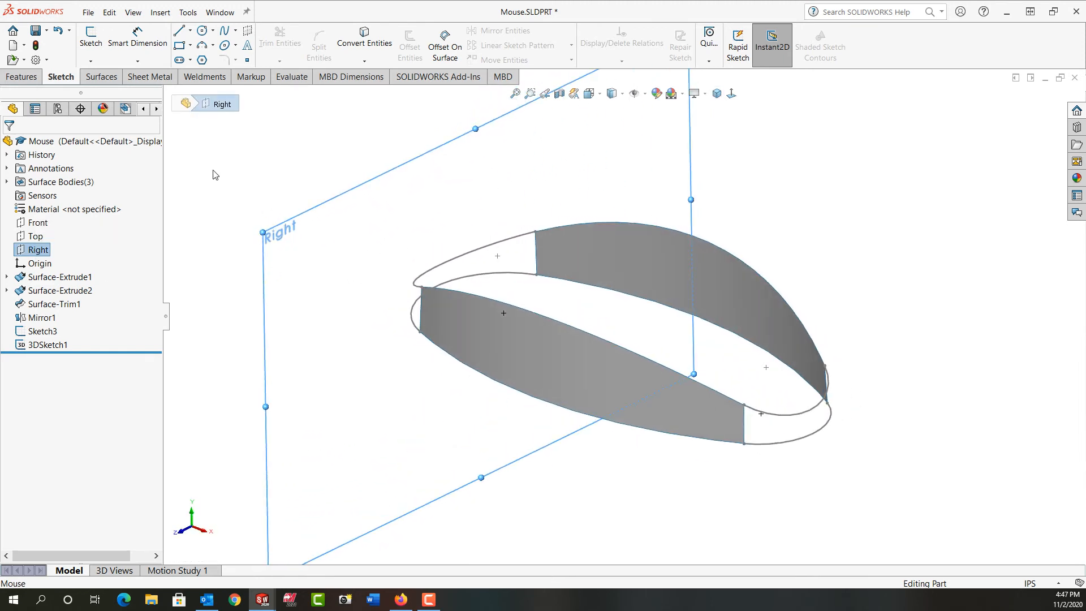
click(23, 77)
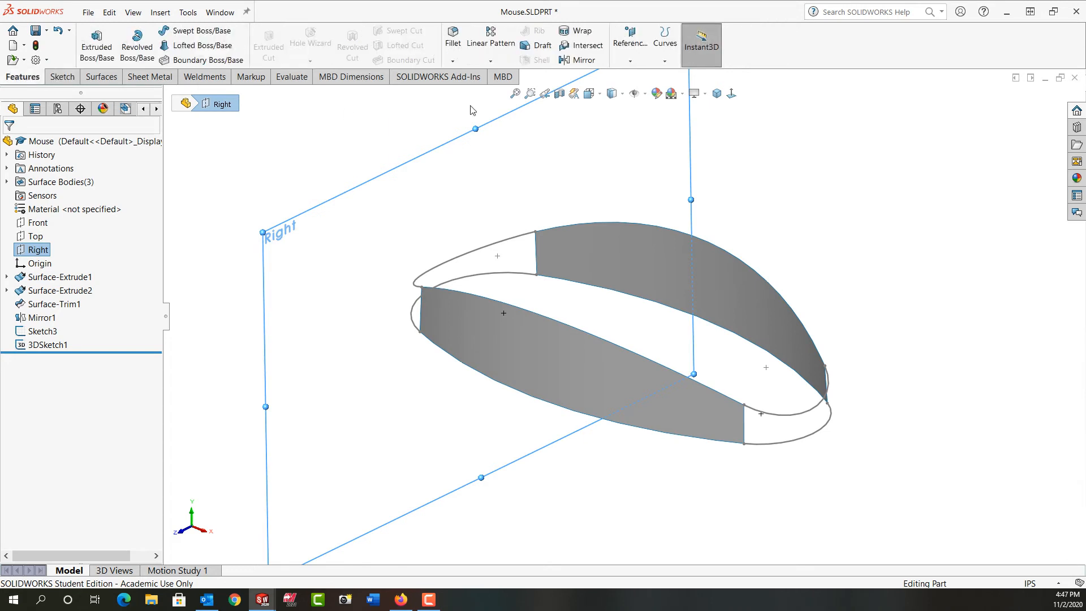
click(631, 44)
click(643, 75)
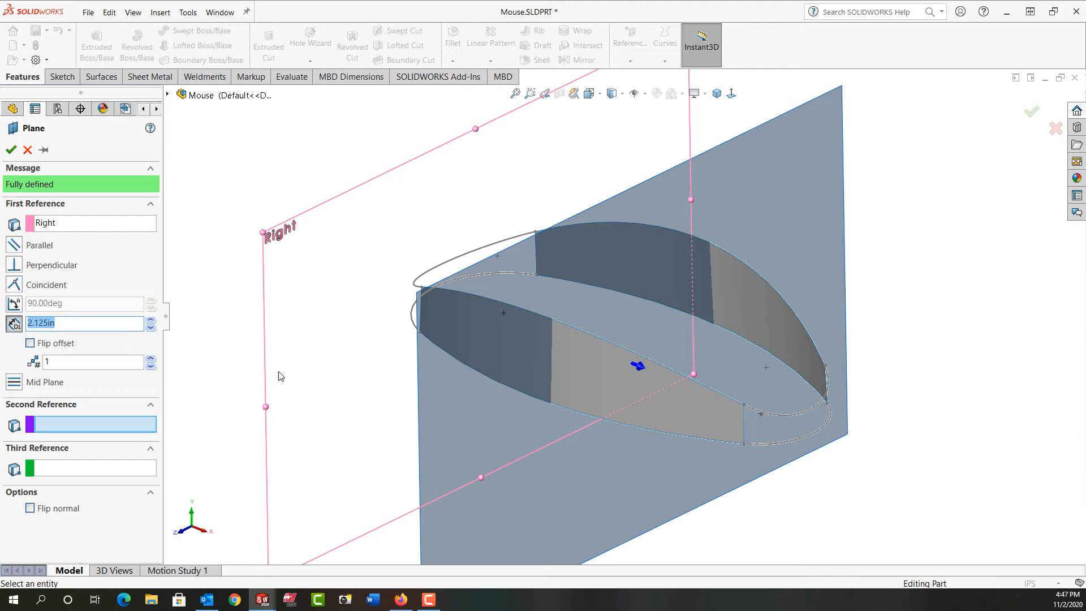
click(10, 148)
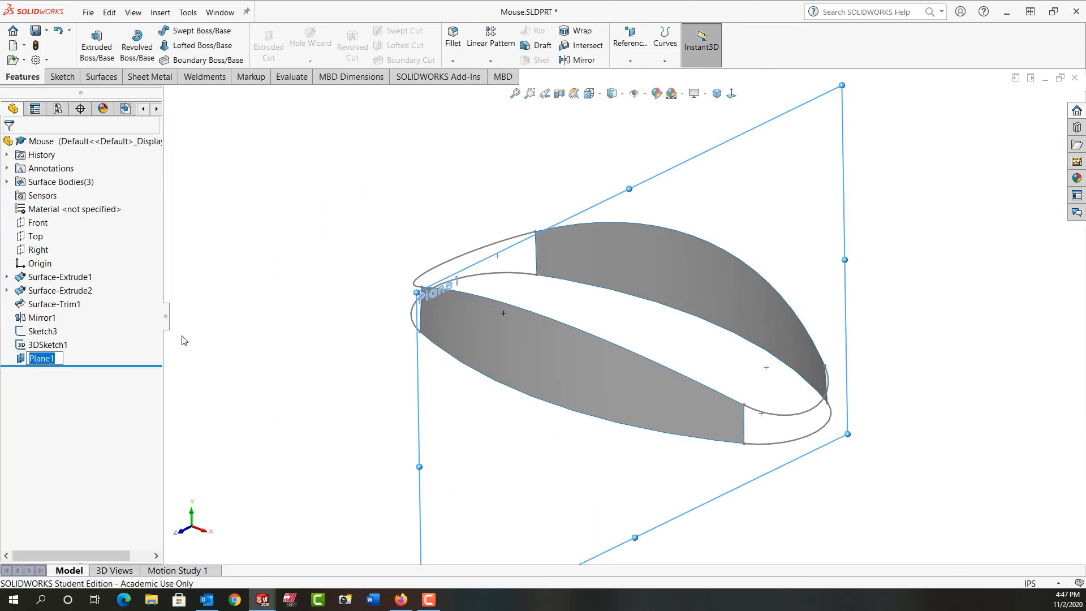
click(208, 359)
Step: On Plane1, sketch an upward-bulging three-point arc between the tops of the two side surfaces, with a radius of about 2.83 in
click(59, 360)
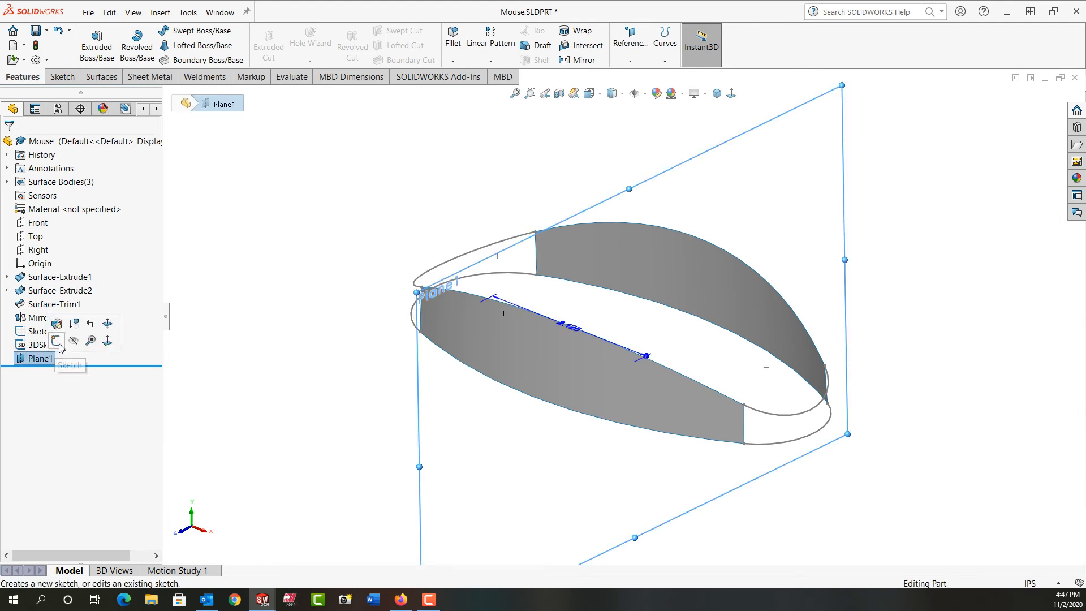
click(62, 344)
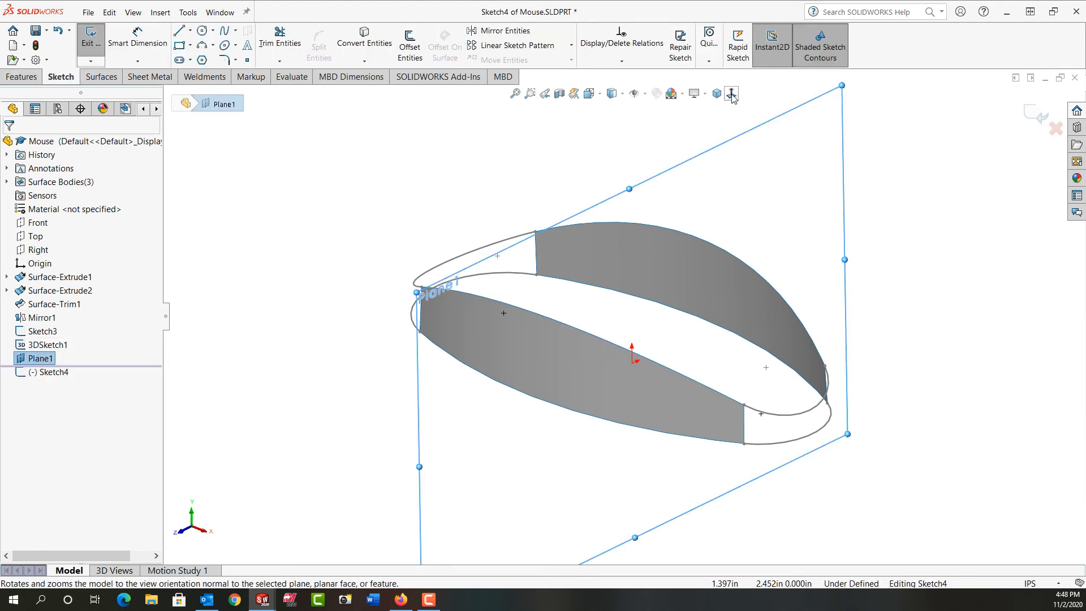
click(731, 94)
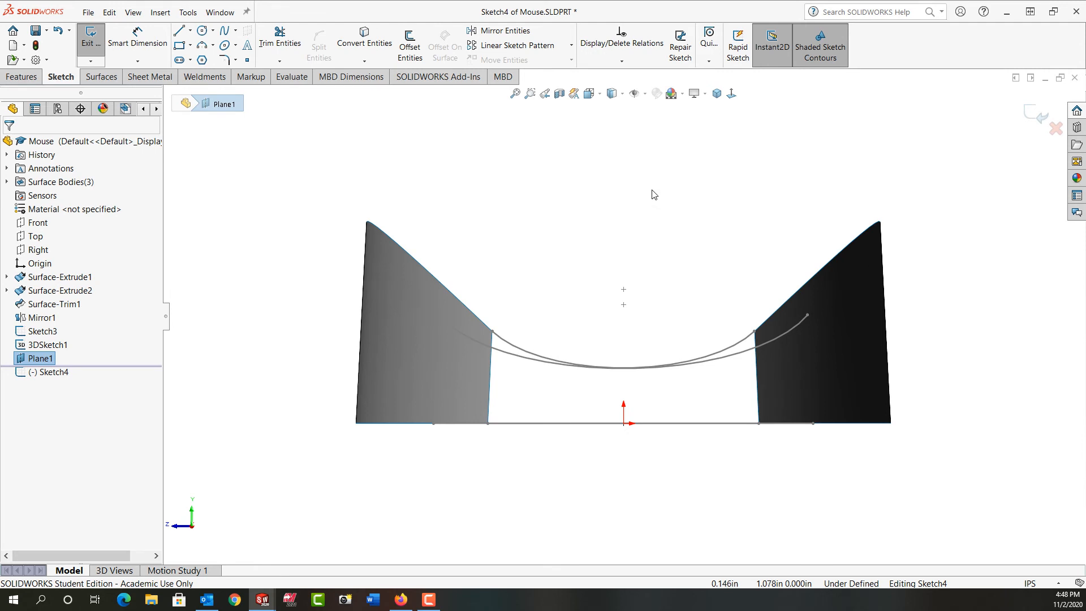
click(202, 49)
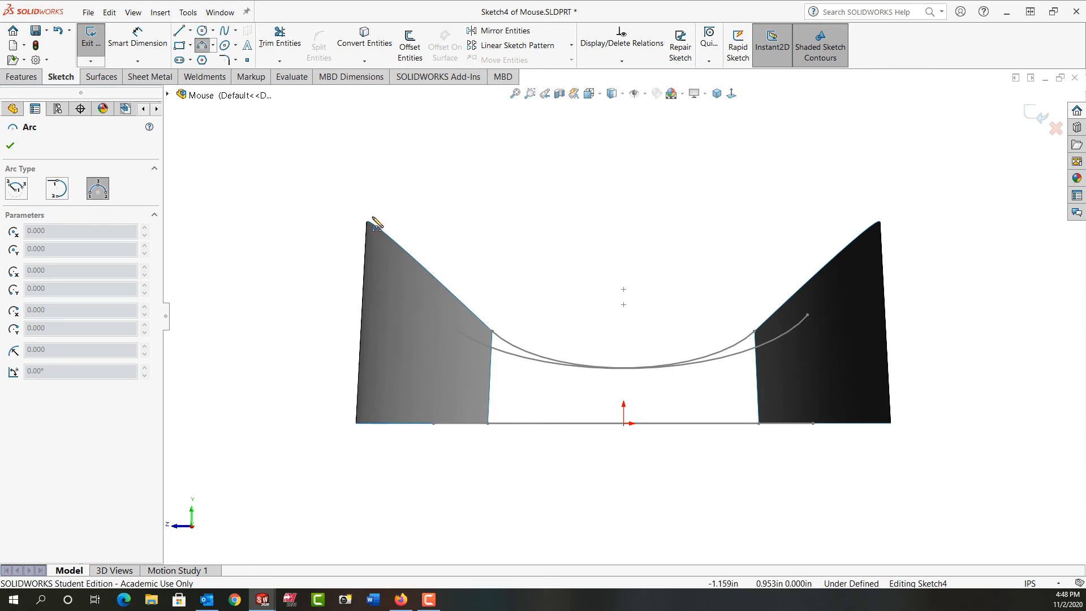
click(372, 217)
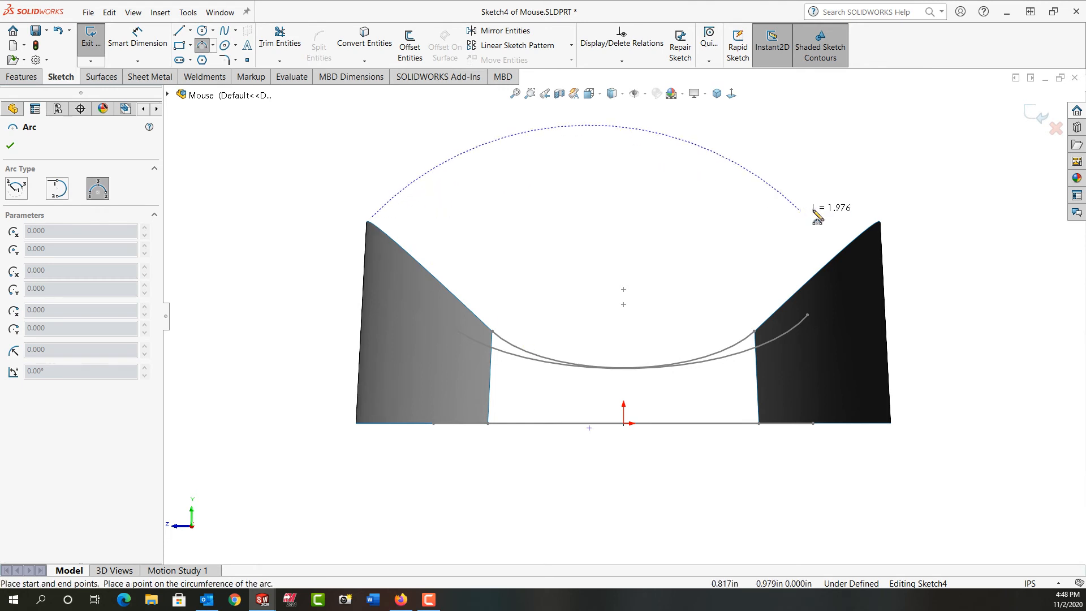
click(878, 218)
click(707, 168)
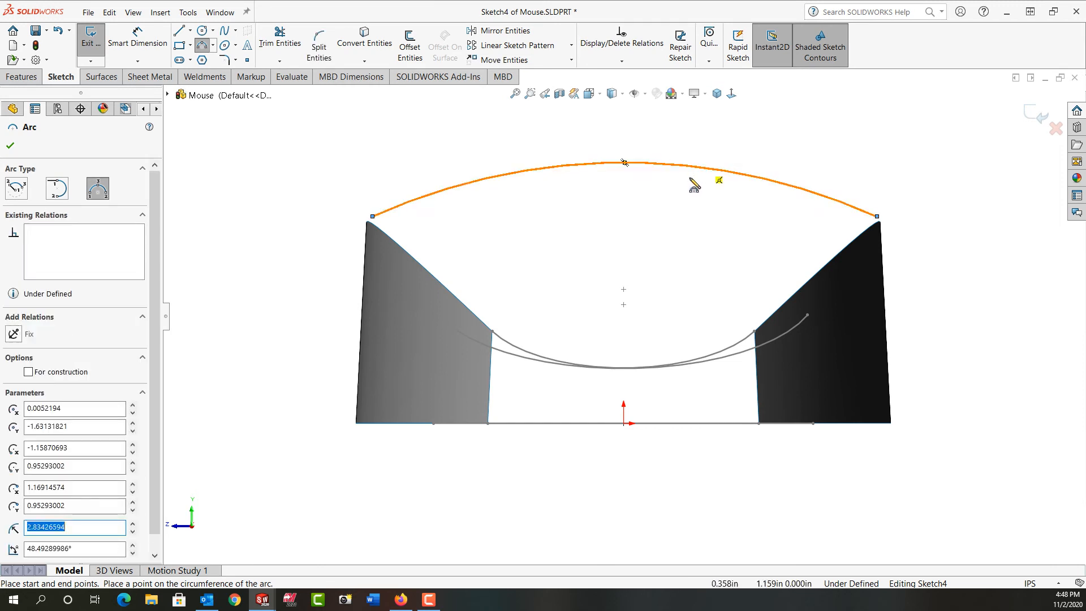
key(Escape)
Step: Add a pierce relation between the arc's endpoint and the upper edge of the Surface-Trim1 side
middle_drag(674, 199, 666, 231)
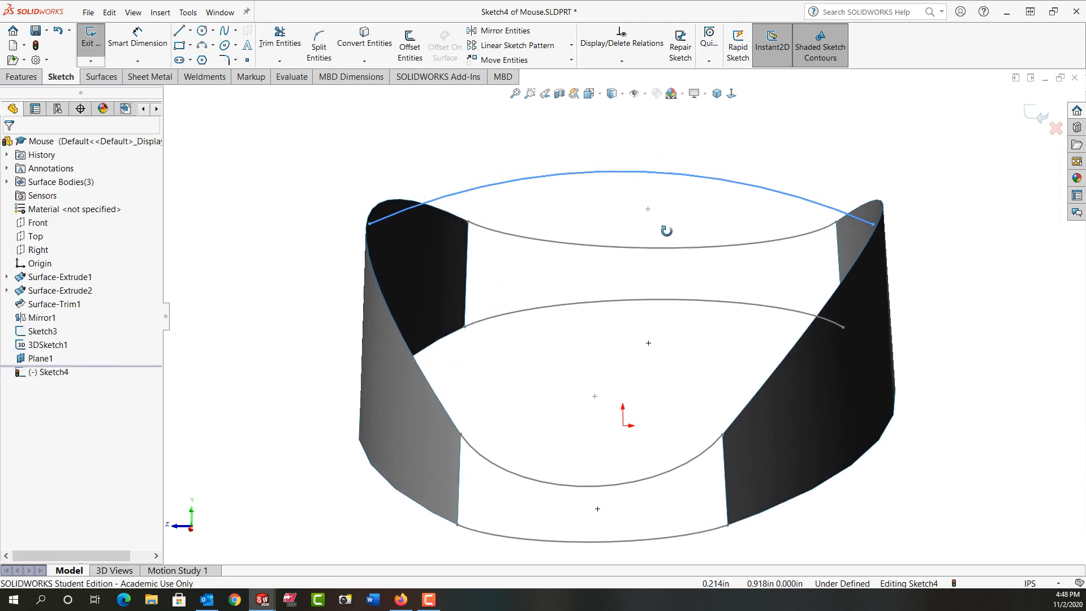
scroll(389, 232, down, 3)
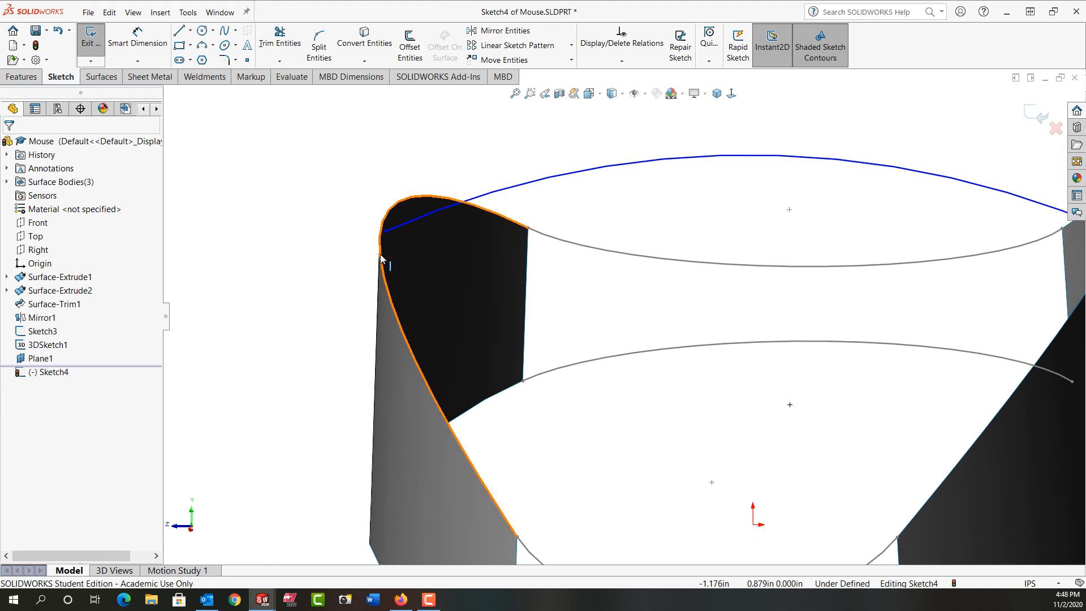
click(382, 258)
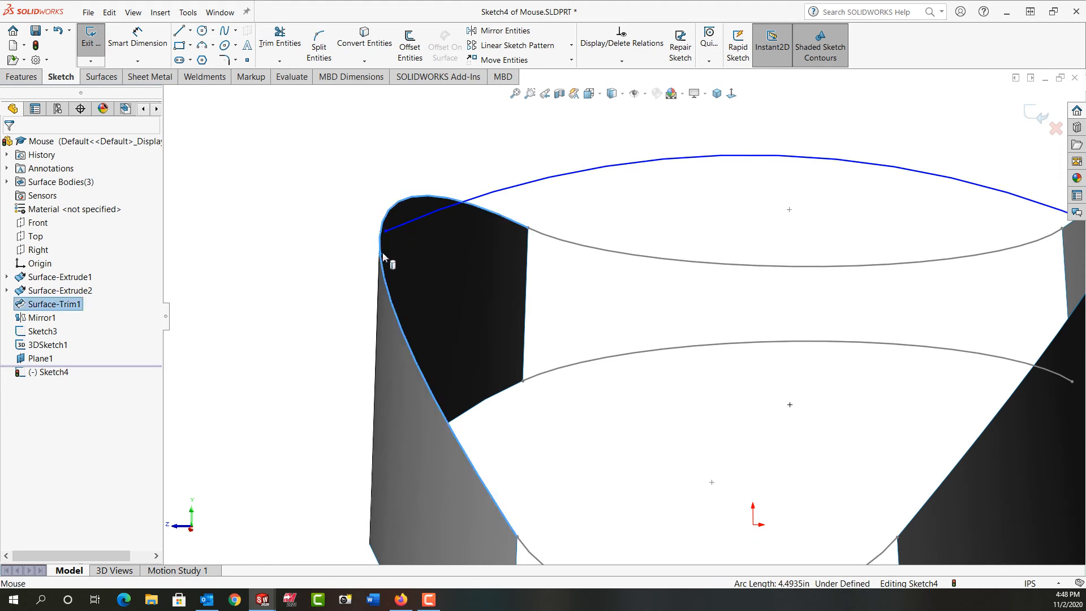
ctrl+click(385, 232)
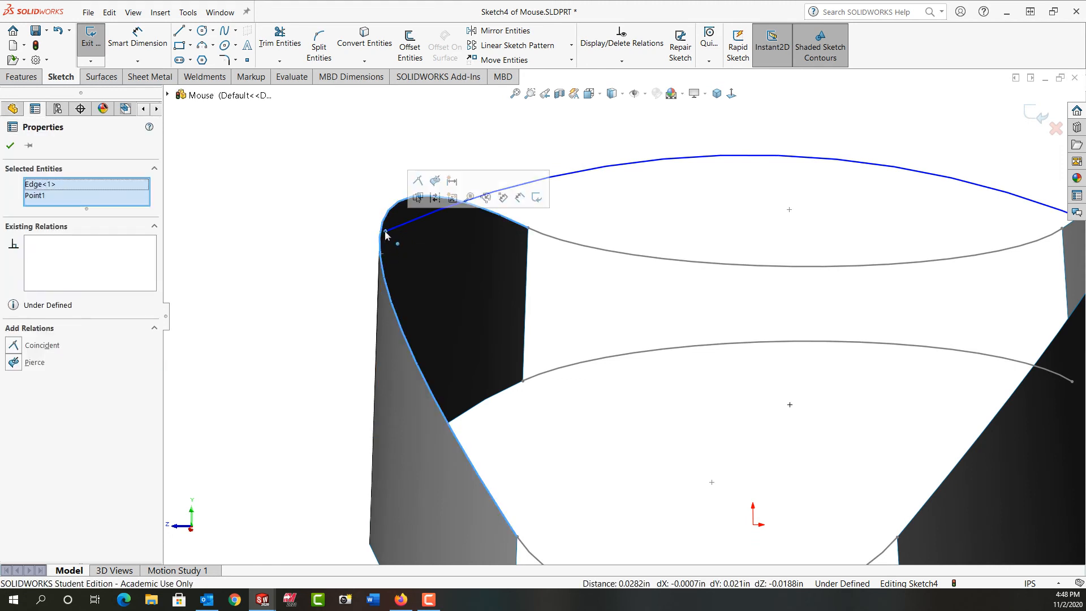
click(433, 186)
click(662, 308)
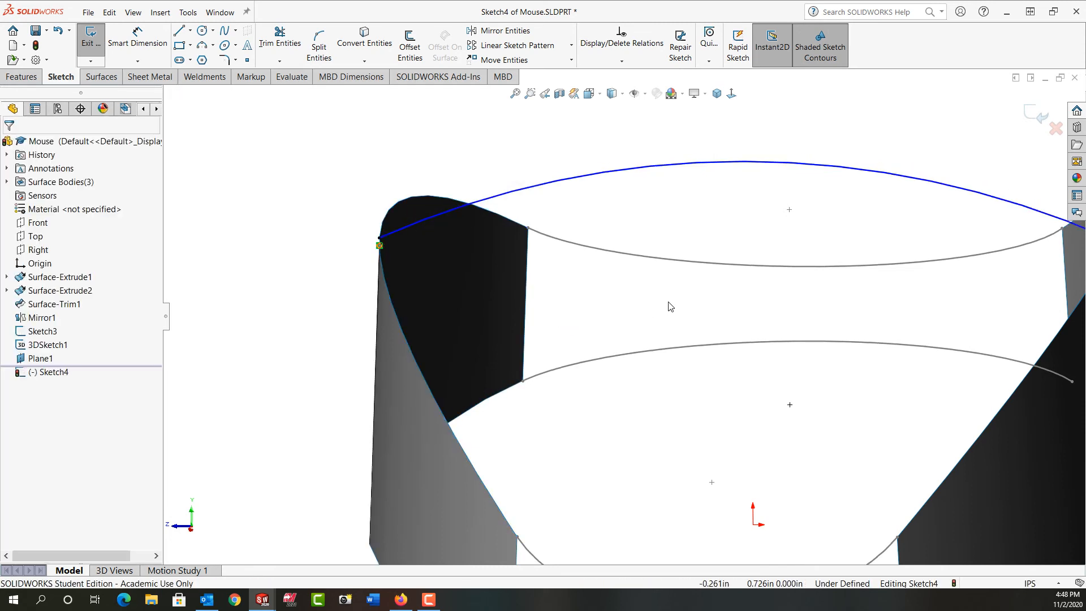
Step: Add a pierce relation between the arc's other endpoint and the upper edge of the mirrored side surface
scroll(669, 306, up, 3)
middle_drag(669, 303, 693, 300)
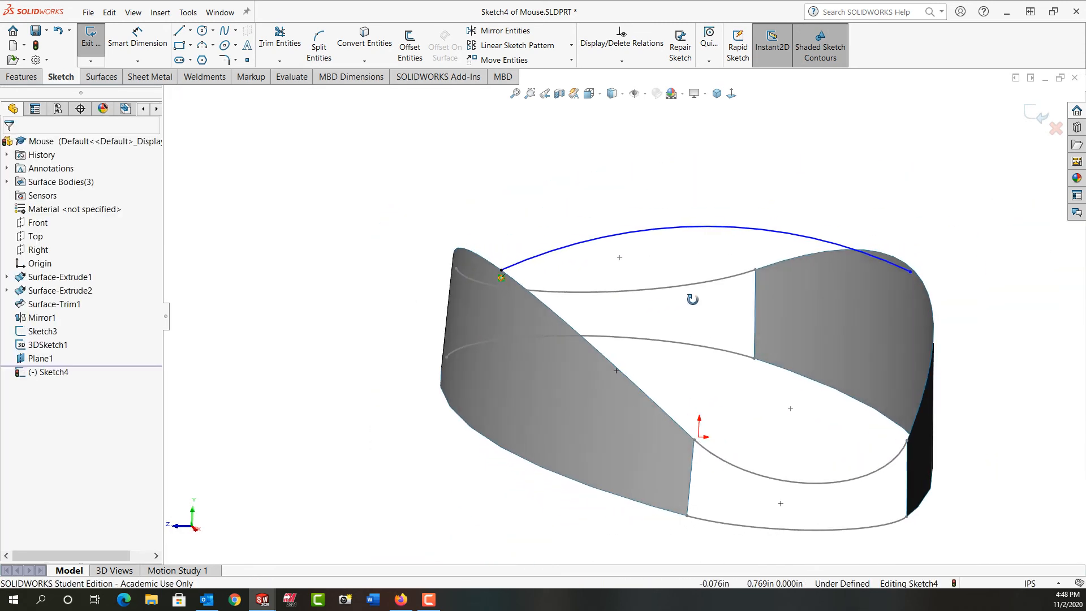
click(927, 292)
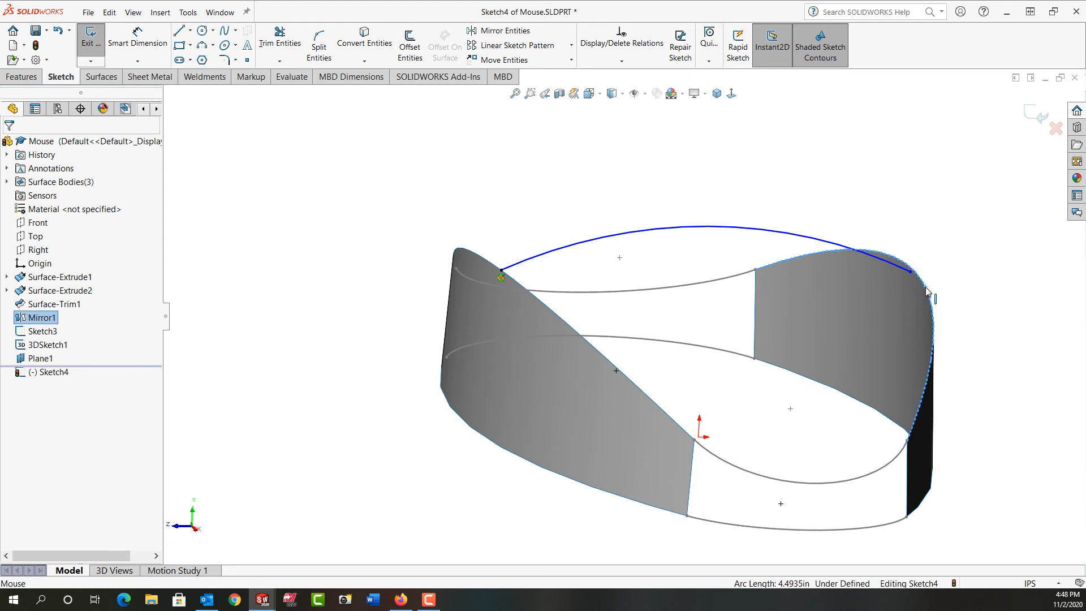
ctrl+click(911, 272)
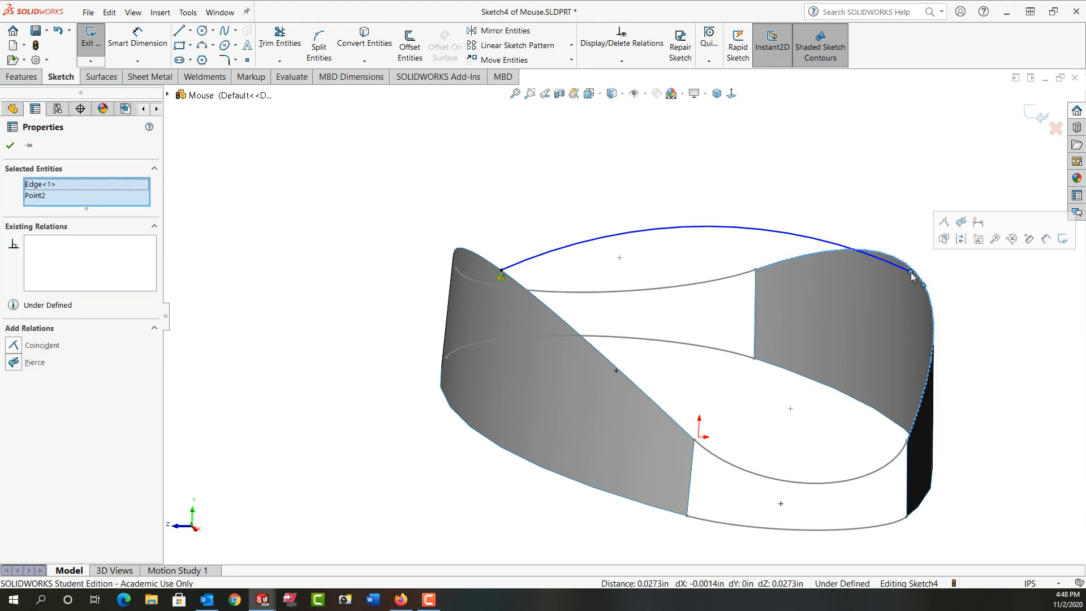
click(961, 222)
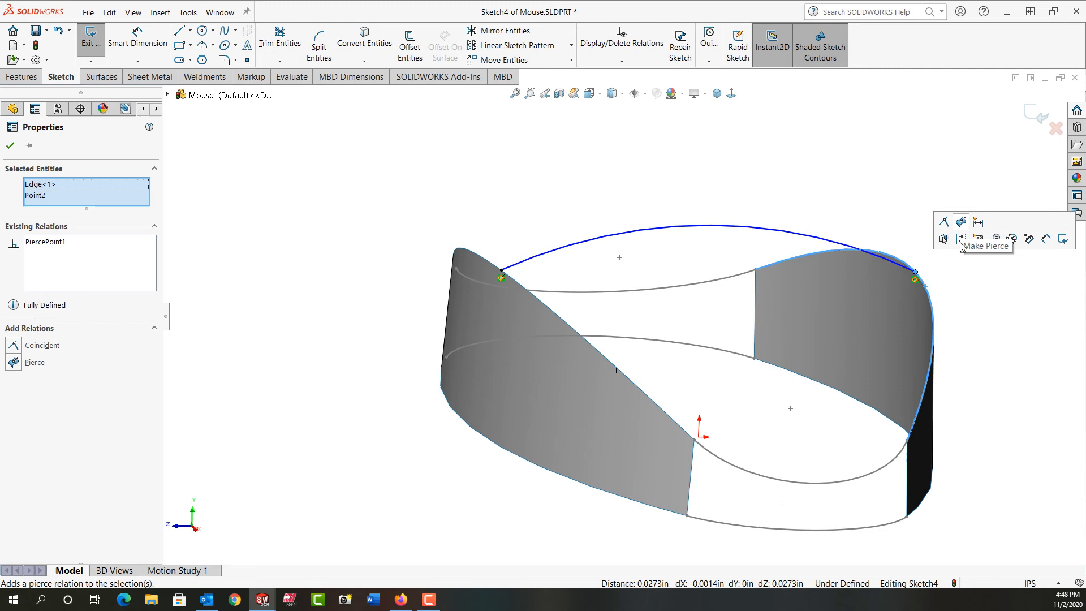
click(995, 311)
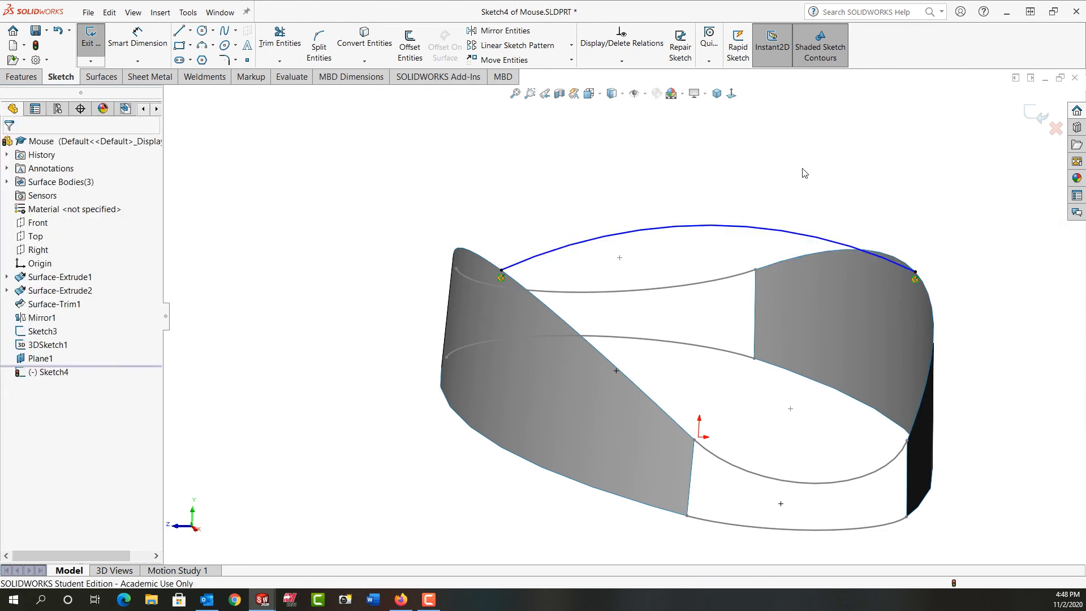
Step: Dimension the crown arc on Plane1 with a 4 in radius and exit the sketch
middle_drag(805, 172, 791, 198)
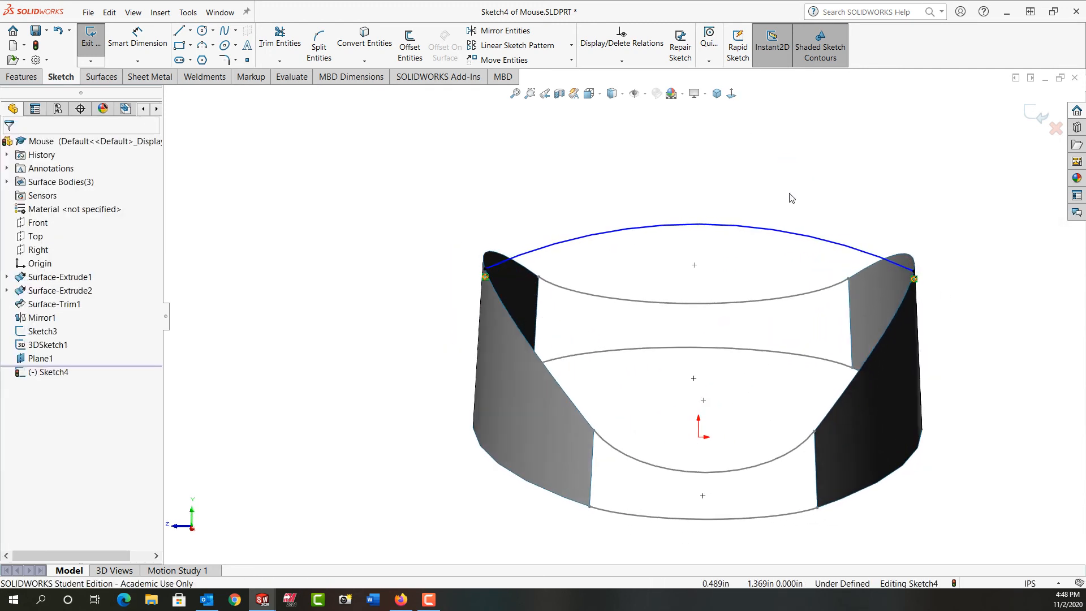
right_drag(791, 197, 788, 139)
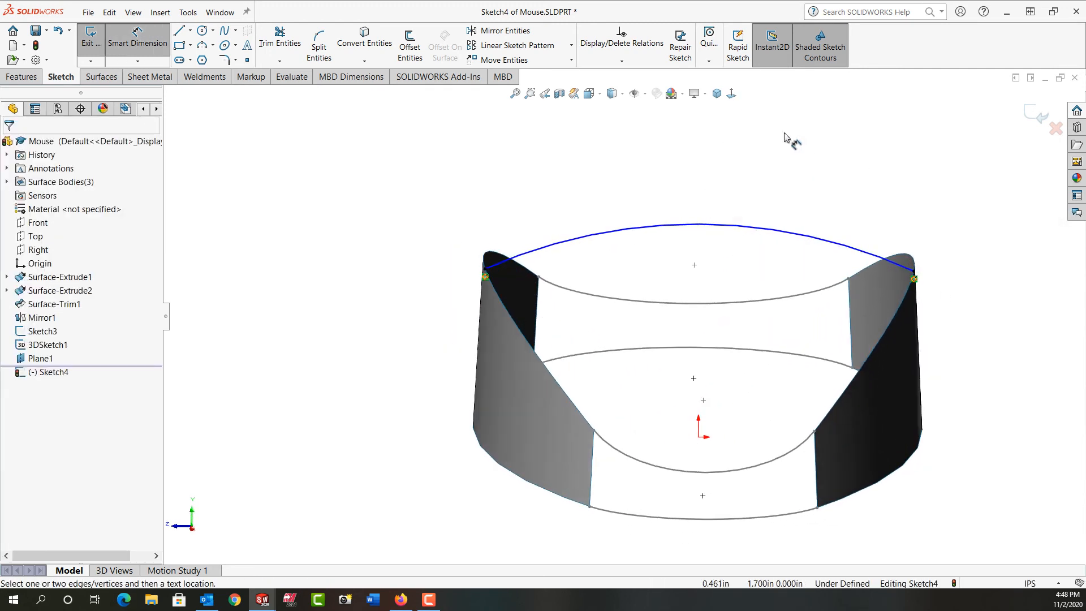
click(760, 229)
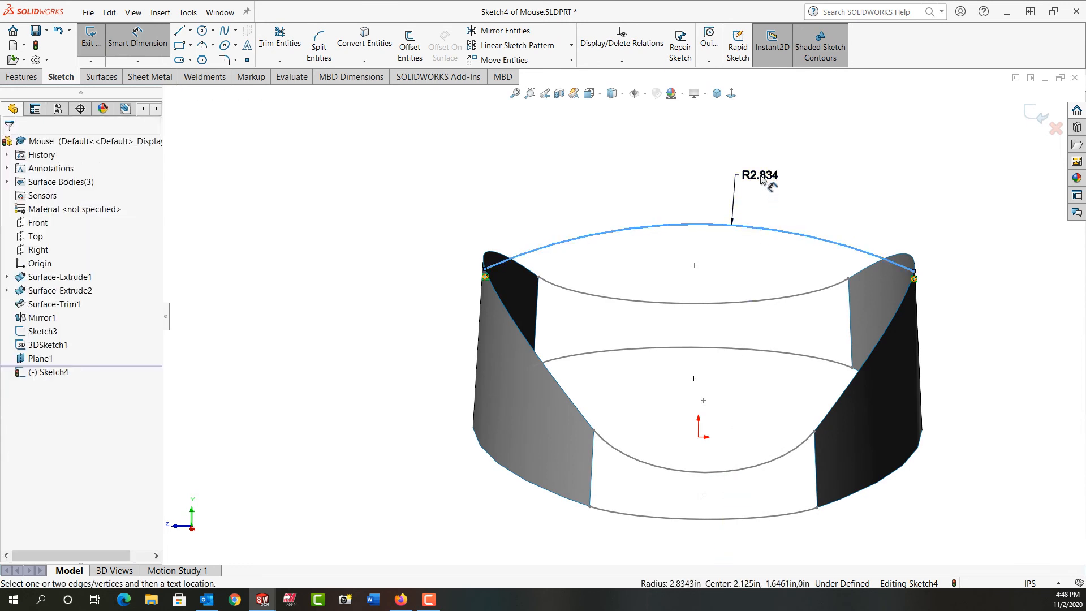
click(762, 179)
text(4.)
key(Return)
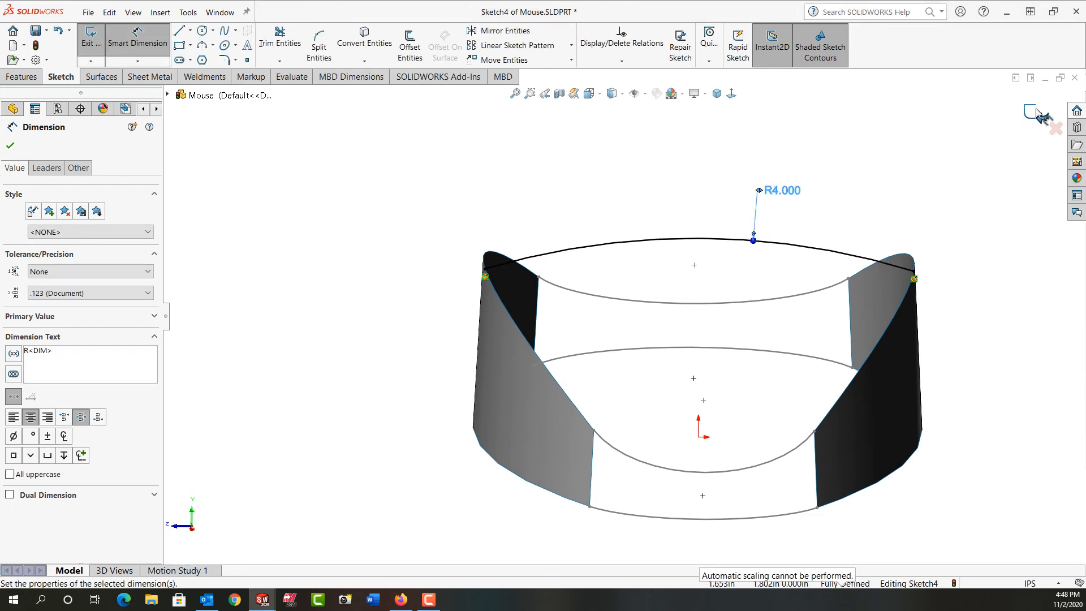
key(ctrl+b)
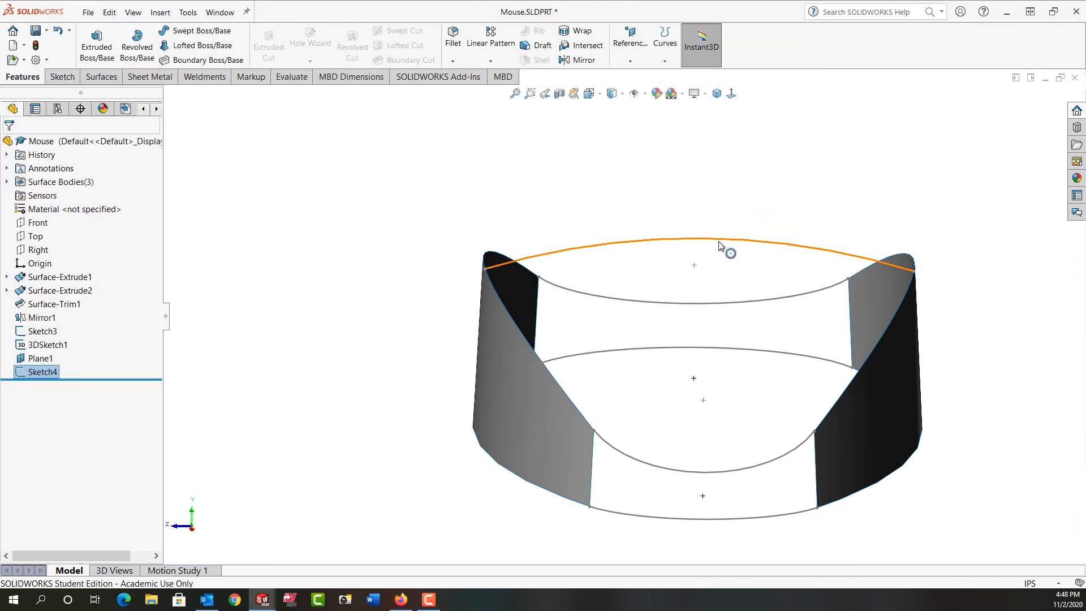
Step: Start a Filled Surface bounded by 3DSketch1 and the upper edges of both side surfaces, using Contact edge conditions
click(716, 94)
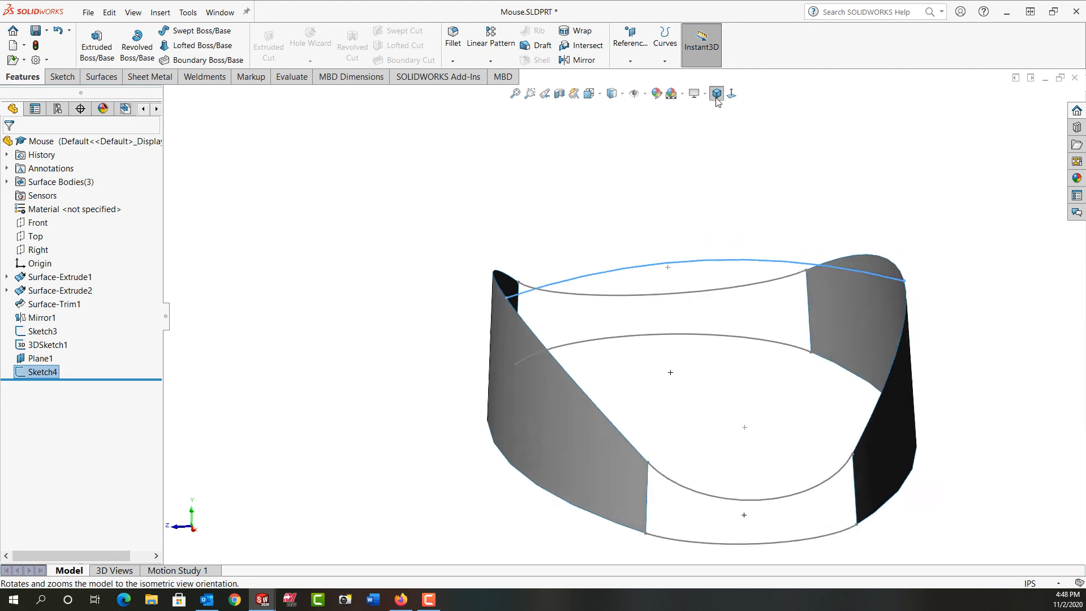
click(307, 209)
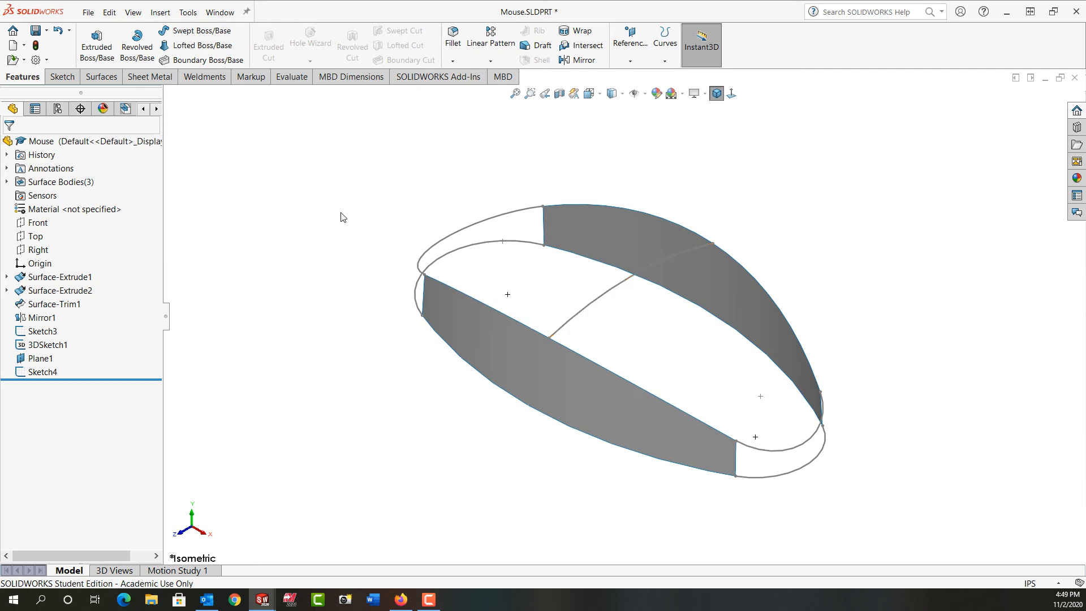
click(101, 77)
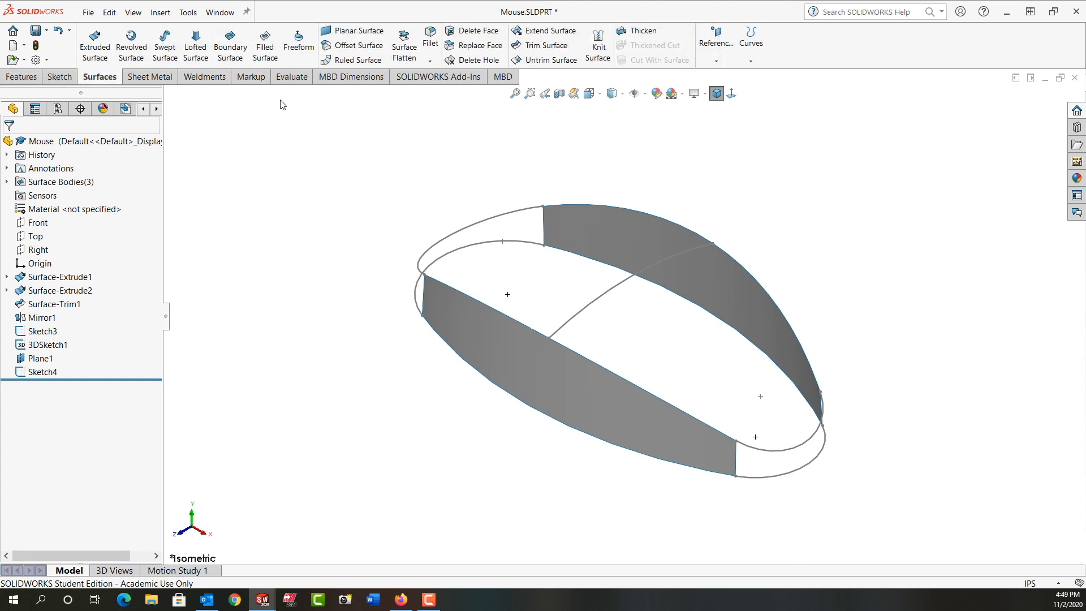
click(265, 47)
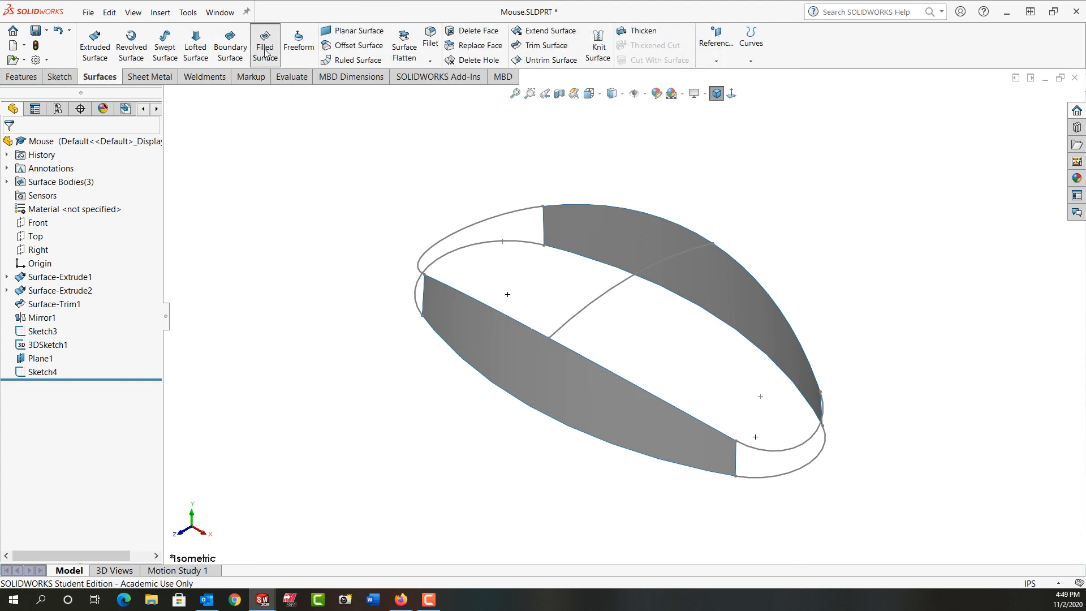
click(515, 214)
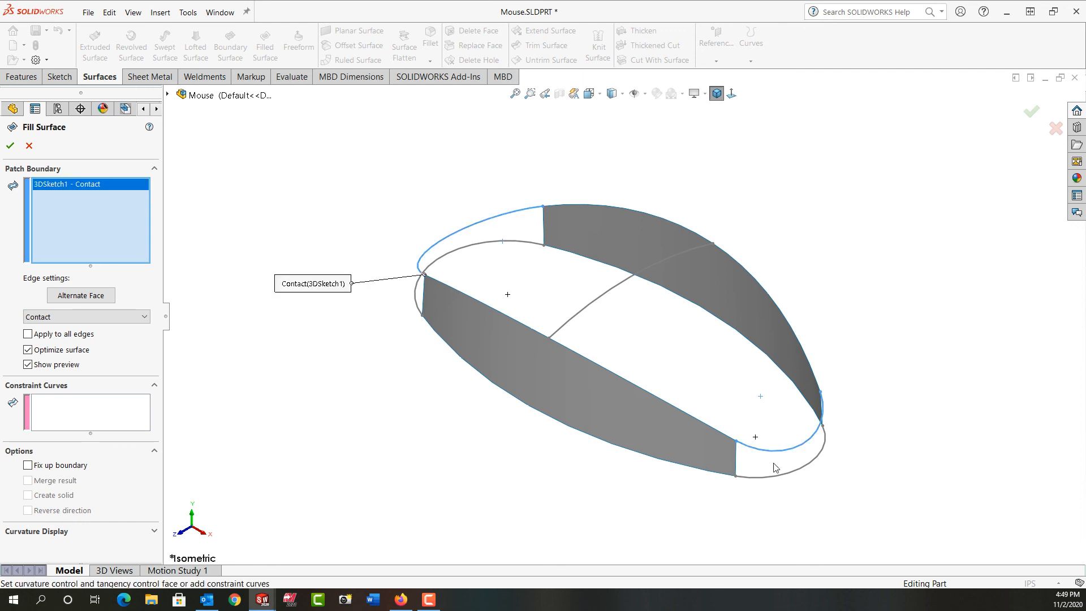
click(784, 314)
click(659, 400)
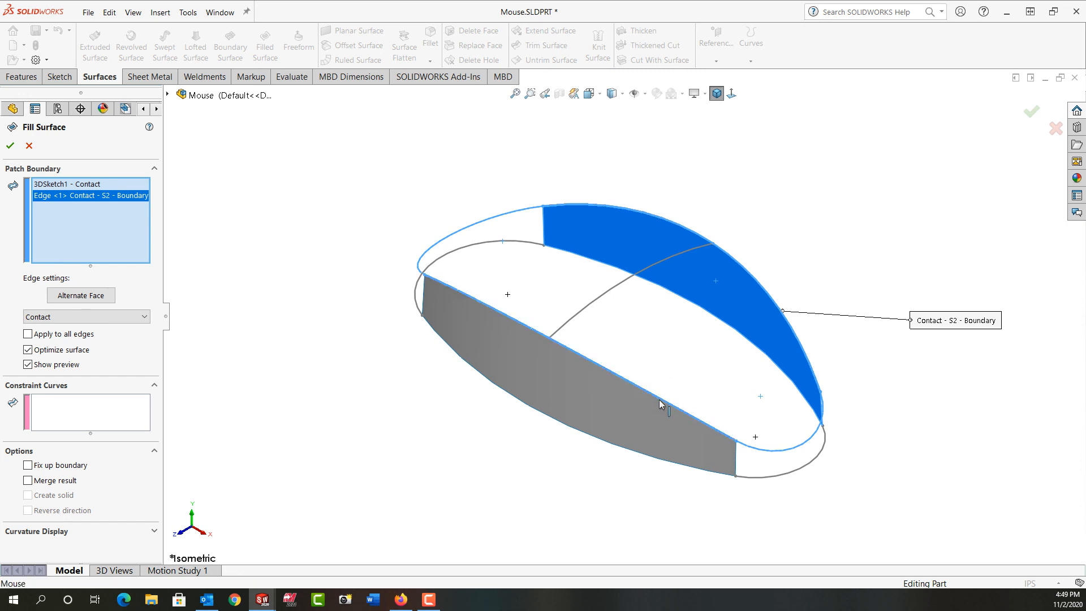
Step: Set the crown arc Sketch4 as the fill's constraint curve and create the filled top surface
middle_drag(612, 459, 557, 362)
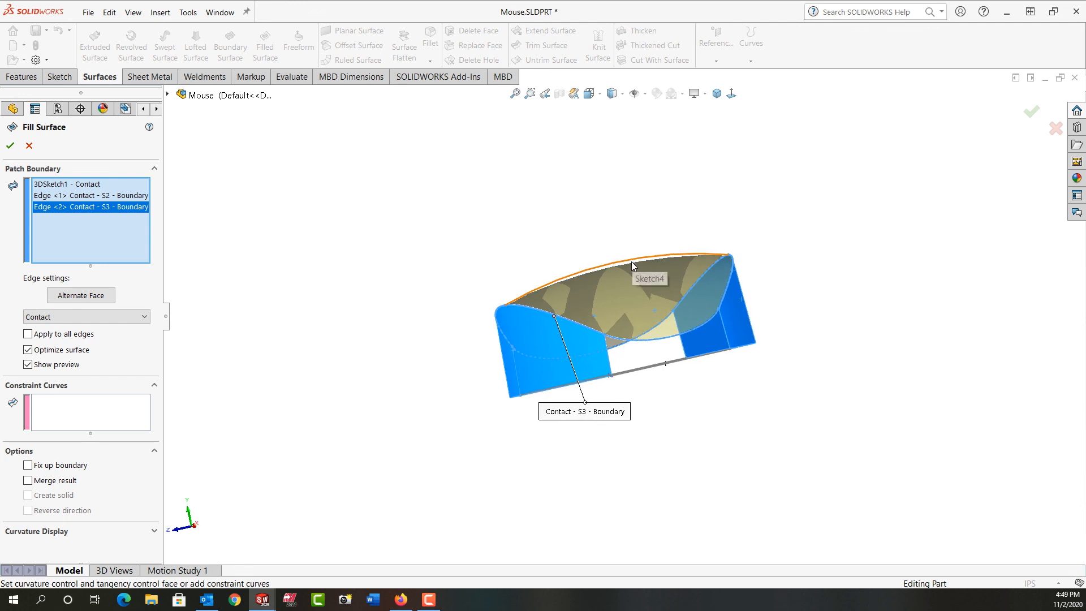
middle_drag(433, 352, 517, 346)
click(92, 422)
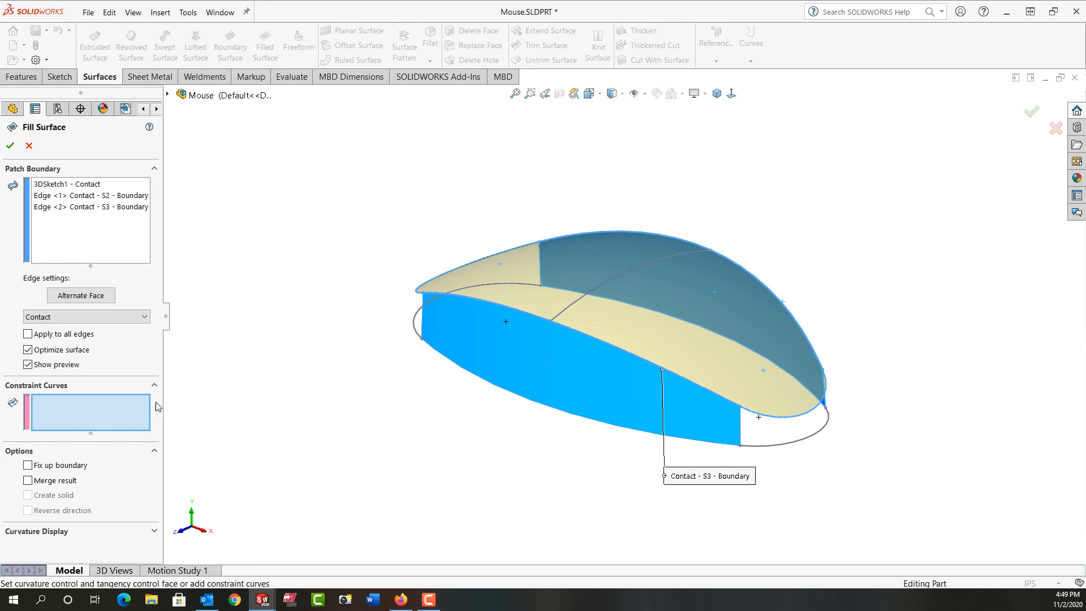
click(571, 304)
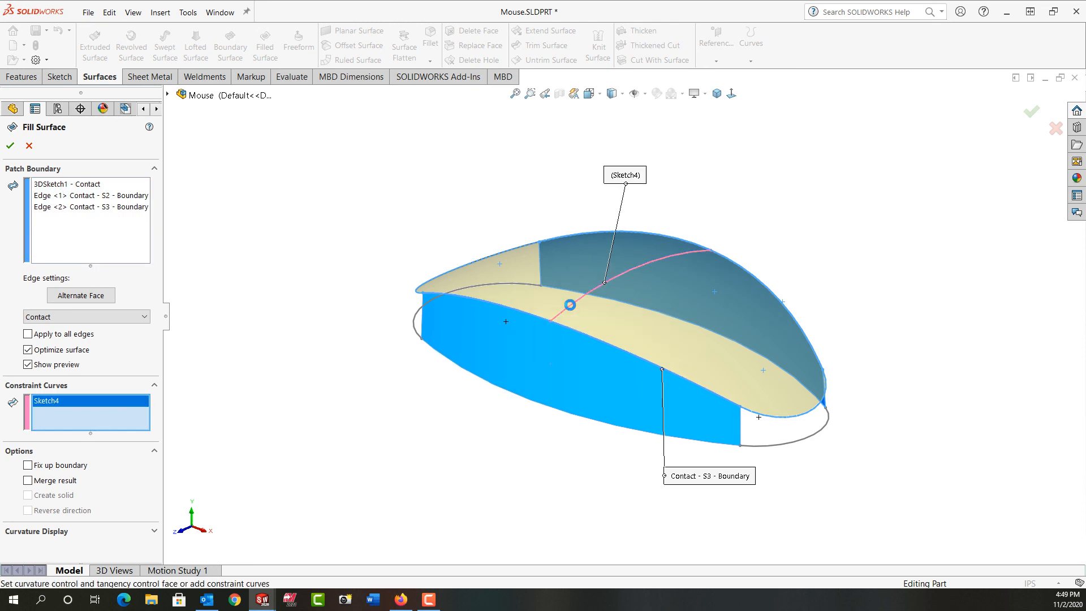
mouse_move(324, 362)
middle_down()
mouse_move(279, 273)
mouse_move(361, 351)
mouse_move(334, 371)
middle_up()
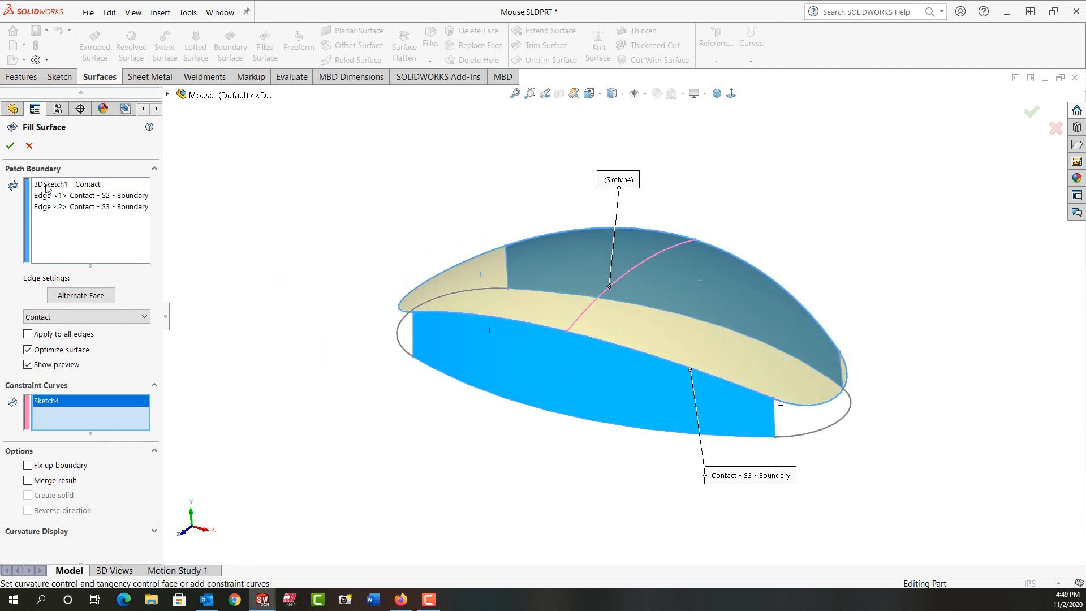
click(13, 148)
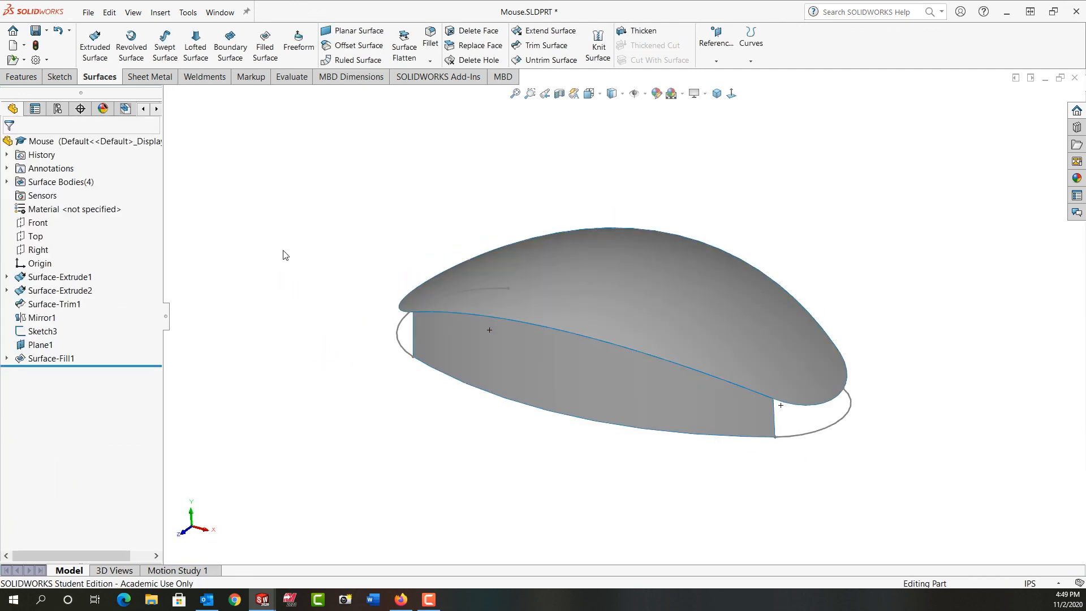
Step: Expand the Surface-Fill1 feature to show its absorbed sketches
middle_drag(267, 252, 238, 255)
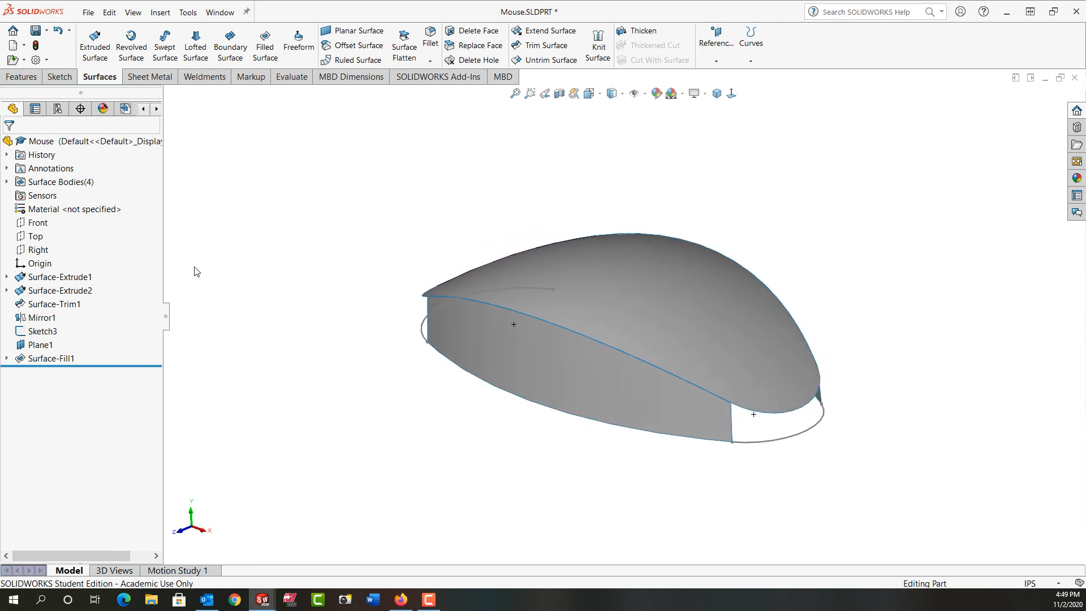
click(7, 358)
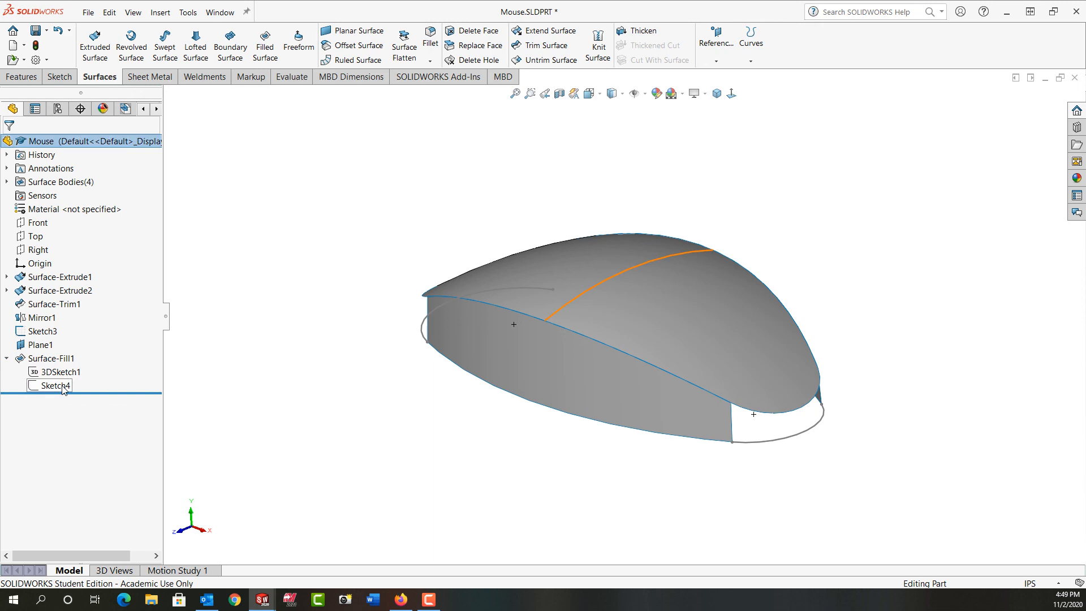